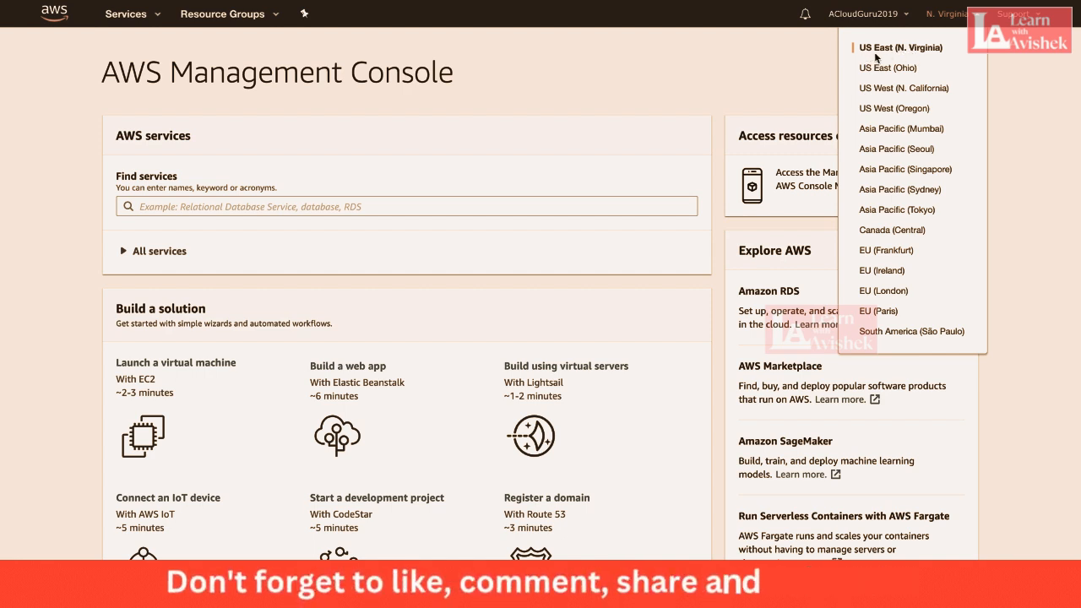
# Step: Close the region list and browse the full list of AWS services by category
pyautogui.click(632, 92)
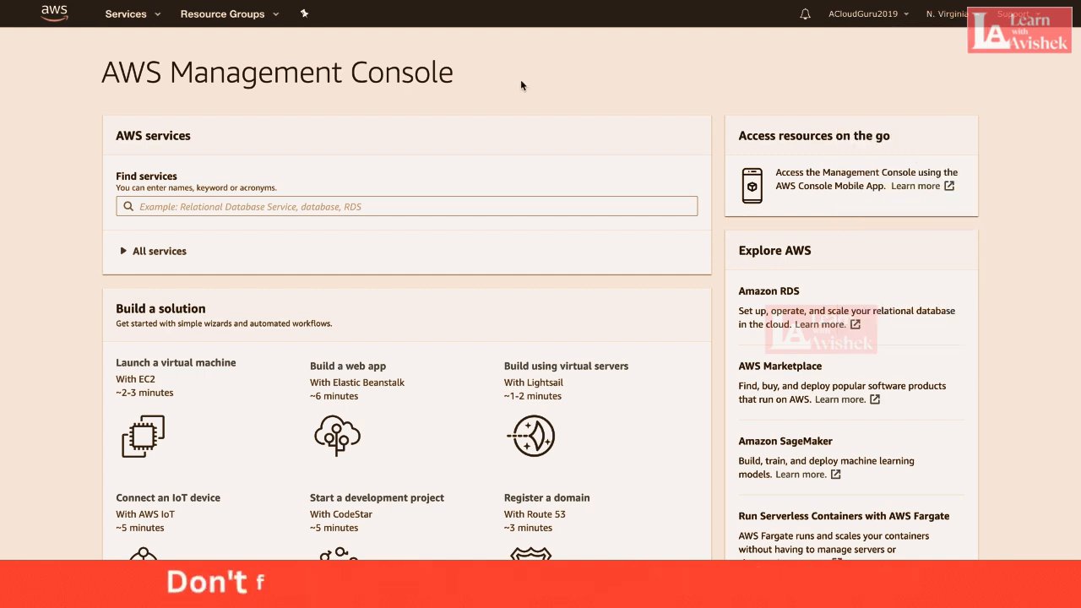
pyautogui.click(142, 17)
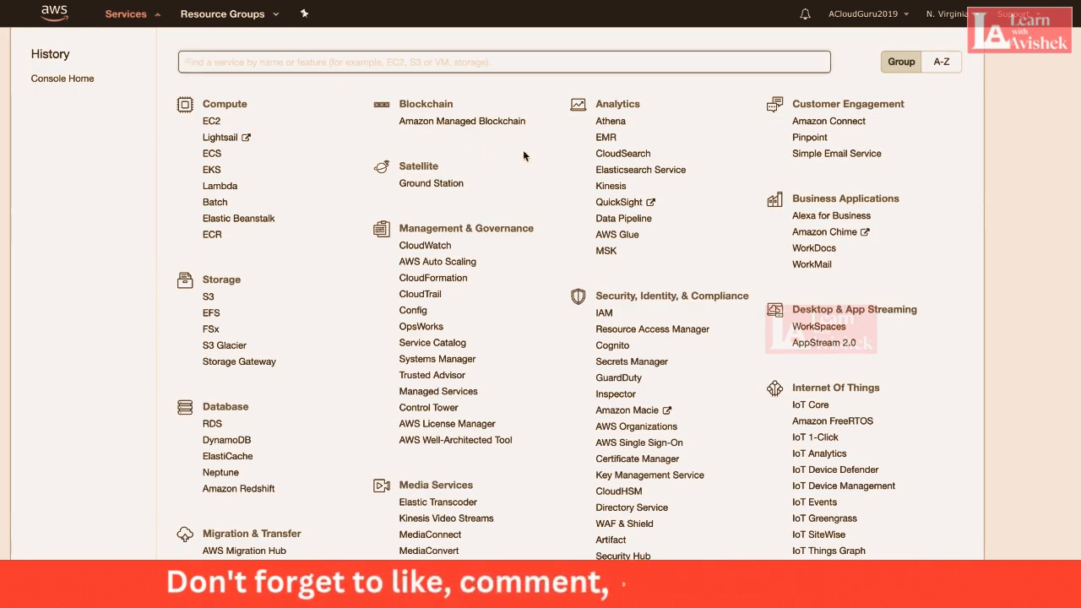
pyautogui.scroll(-2, 533, 153)
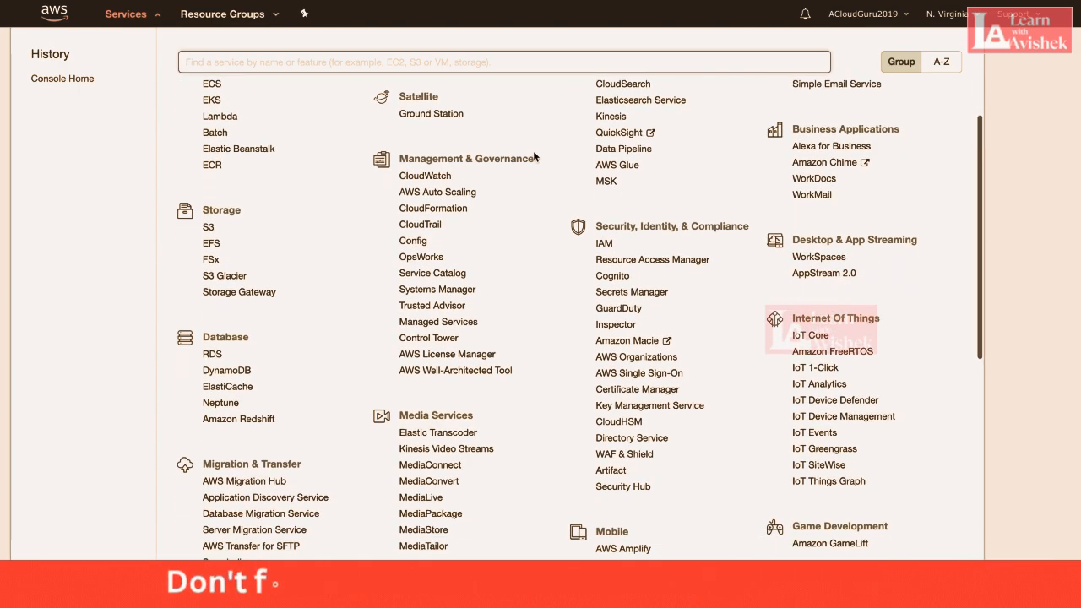
pyautogui.scroll(-5, 533, 154)
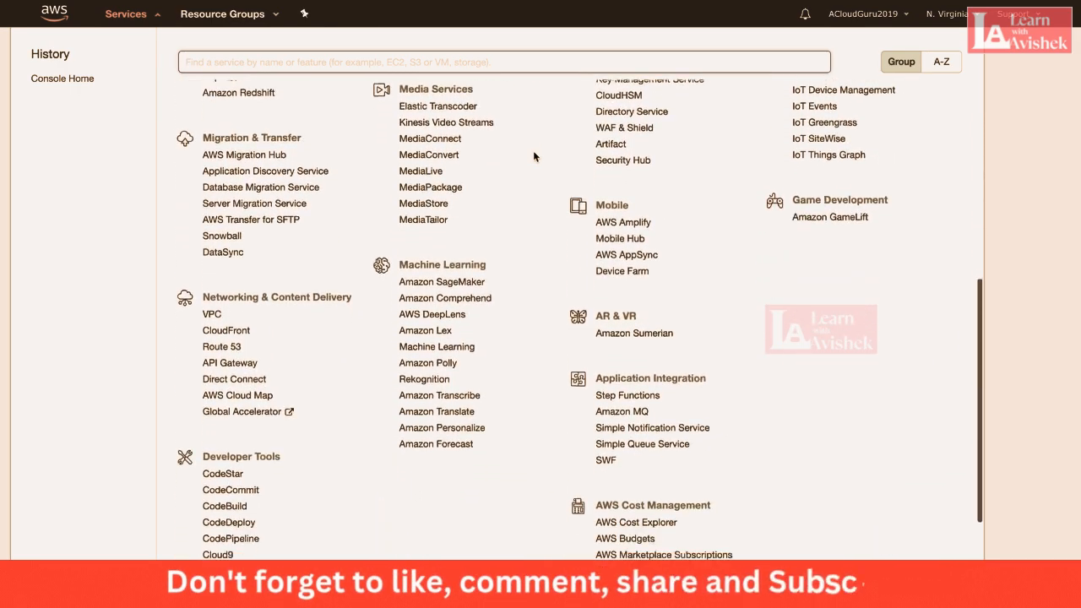
pyautogui.scroll(-2, 533, 153)
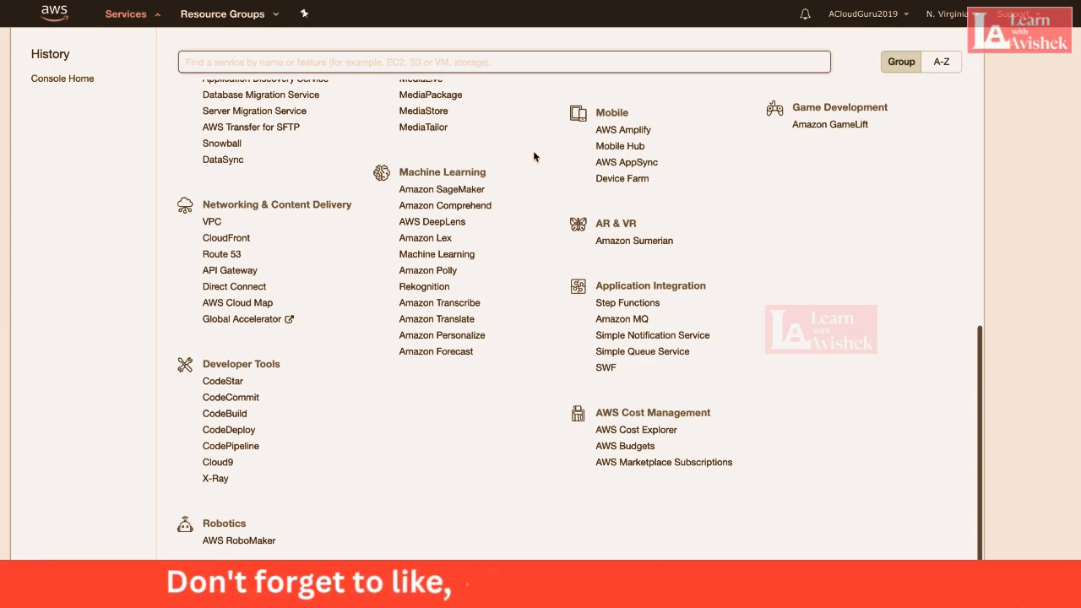
pyautogui.scroll(6, 533, 156)
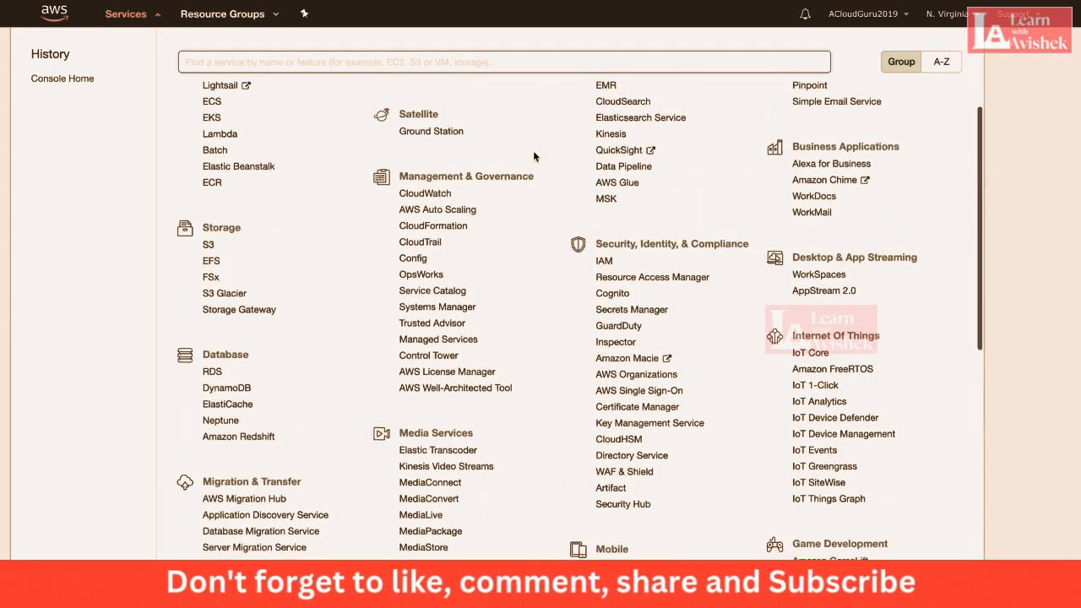
pyautogui.scroll(1, 533, 156)
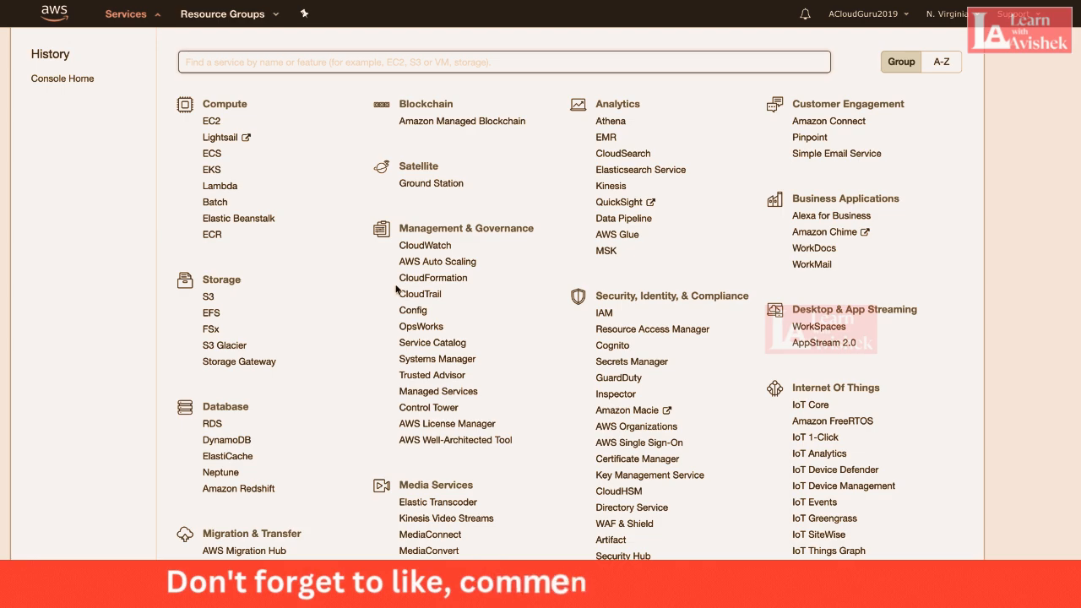
pyautogui.scroll(-1, 502, 337)
pyautogui.scroll(-5, 502, 338)
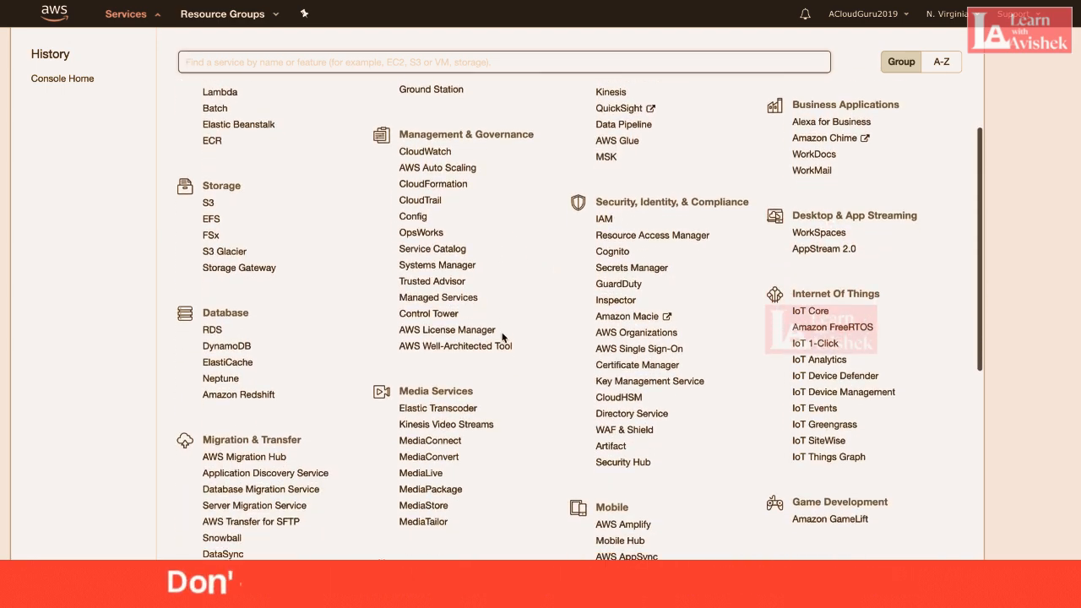
pyautogui.scroll(-2, 502, 337)
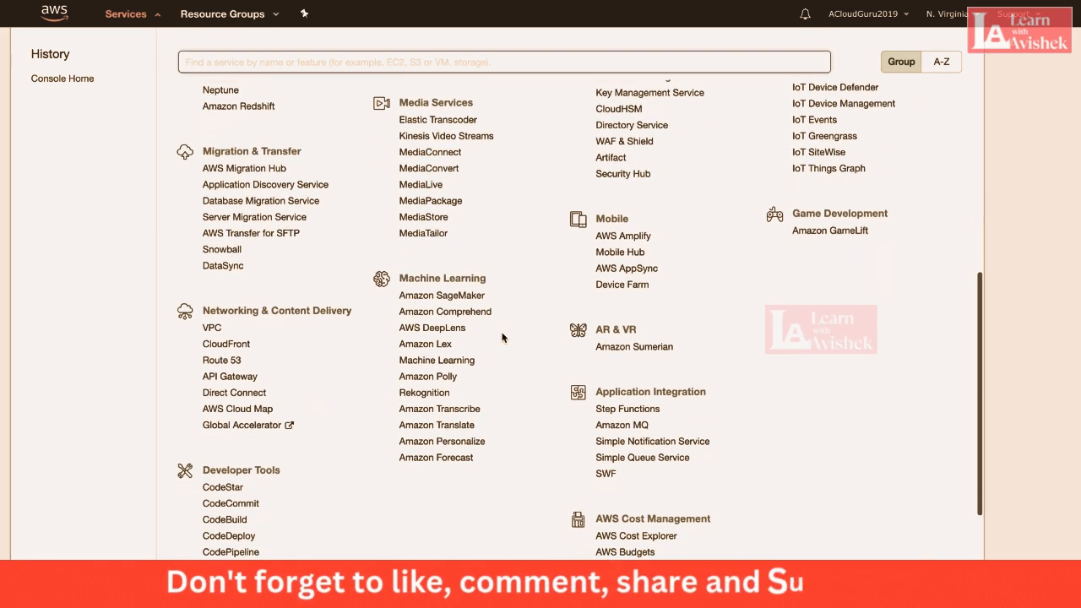
pyautogui.scroll(8, 502, 338)
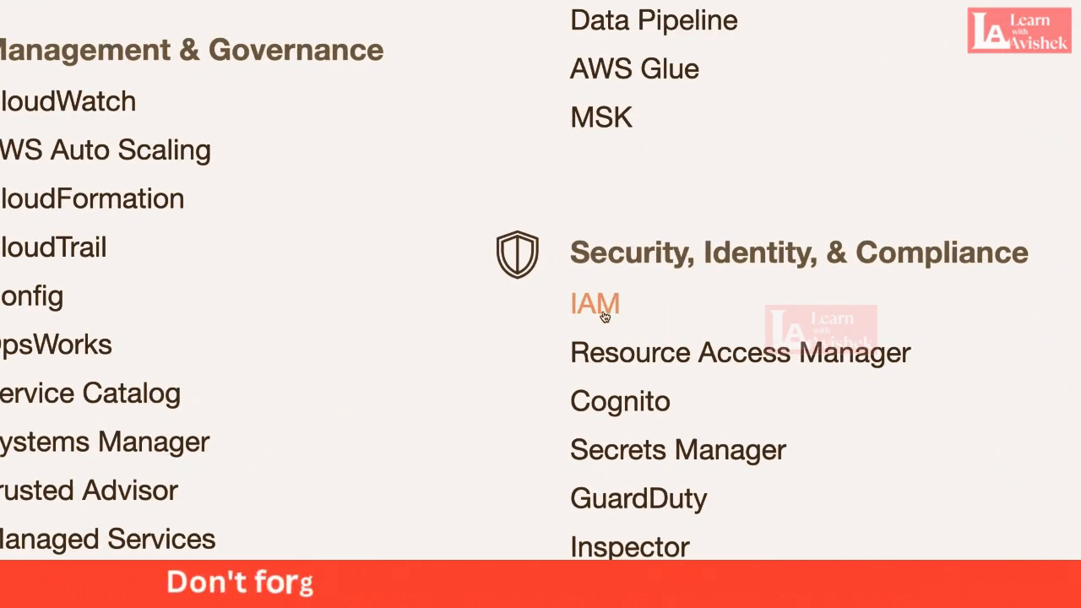
# Step: Open the IAM service and try to create the account alias acloudguru for the users' sign-in link
pyautogui.click(606, 314)
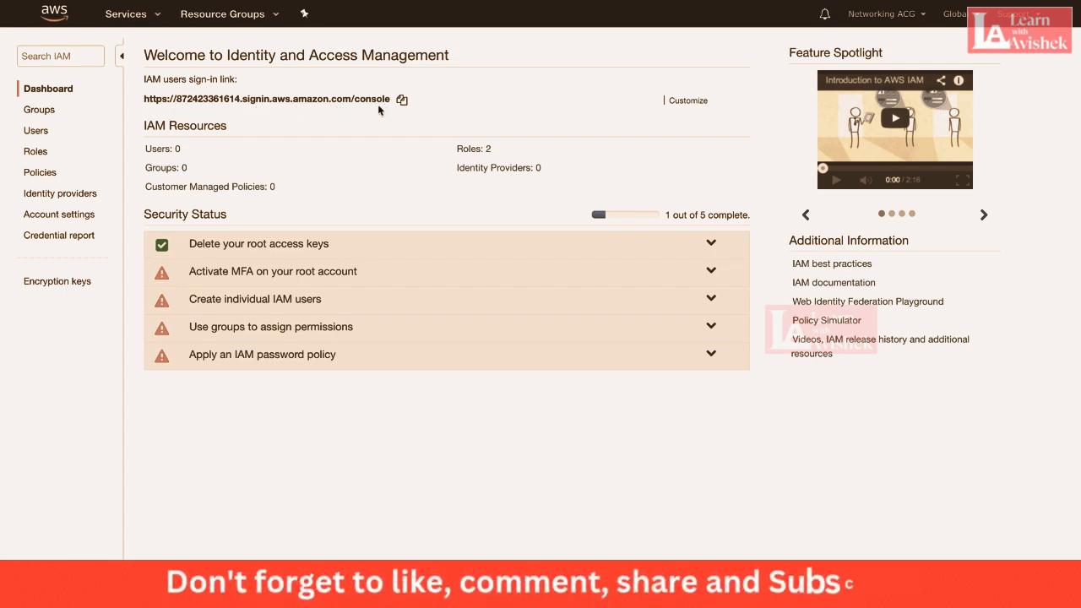
pyautogui.click(682, 100)
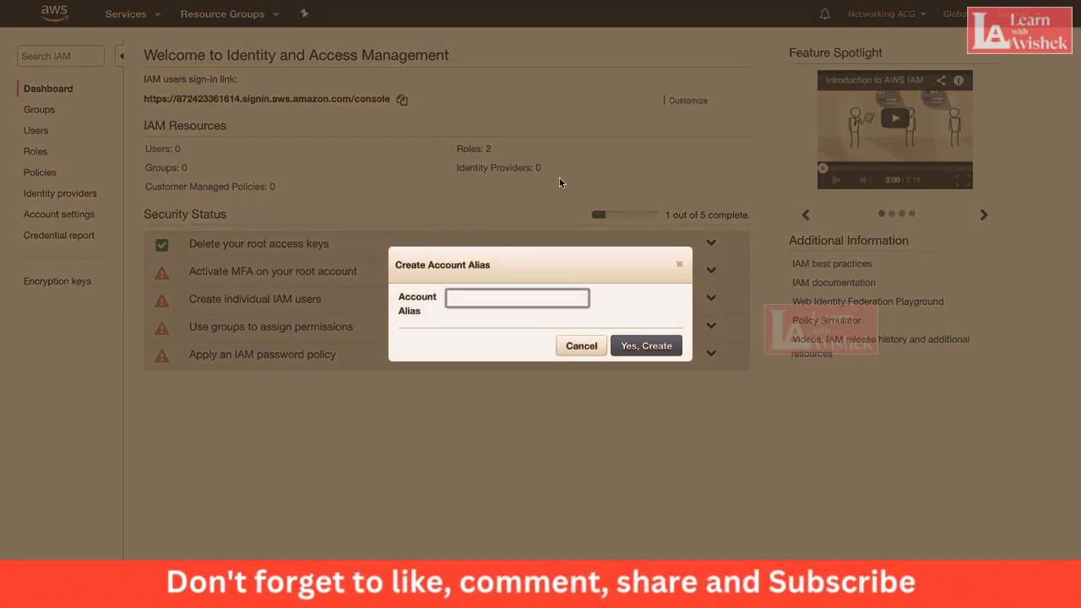
pyautogui.write('acloudguru')
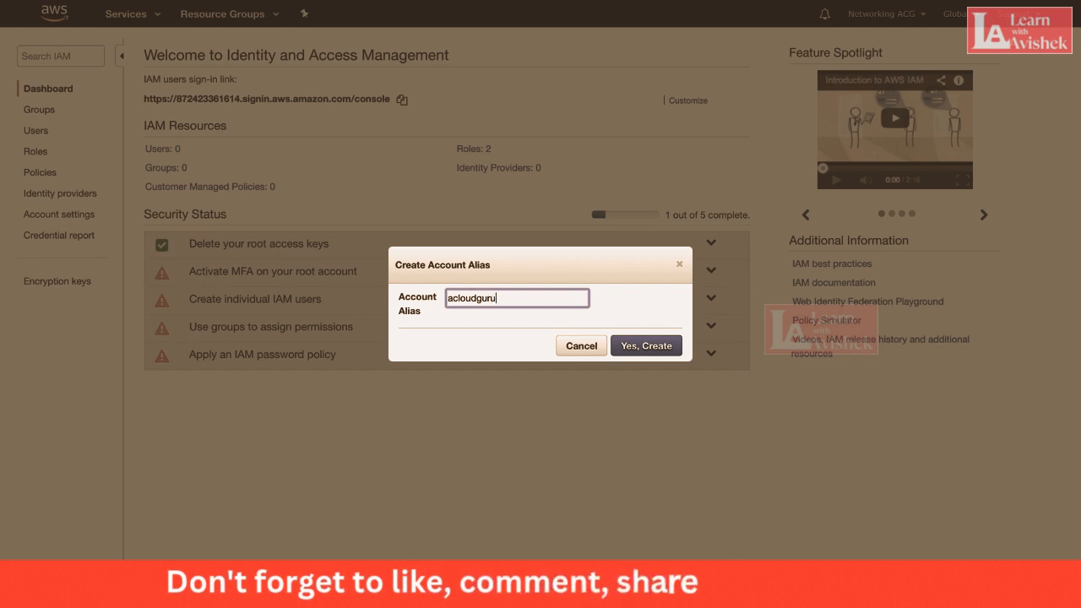
pyautogui.click(646, 345)
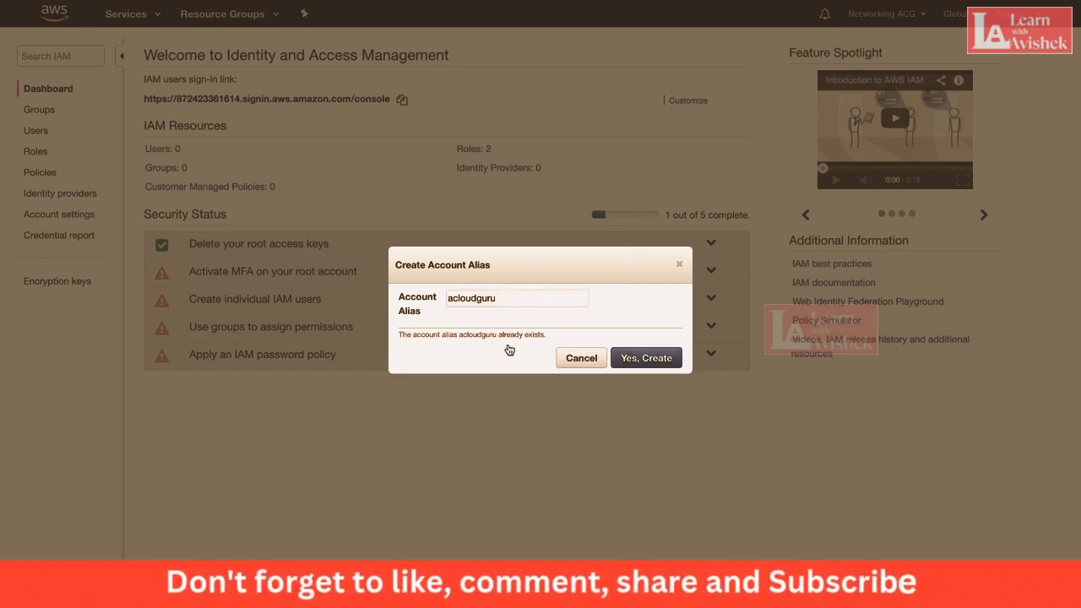
# Step: Extend the account alias to acloudguru2019 and try to create it
pyautogui.click(510, 303)
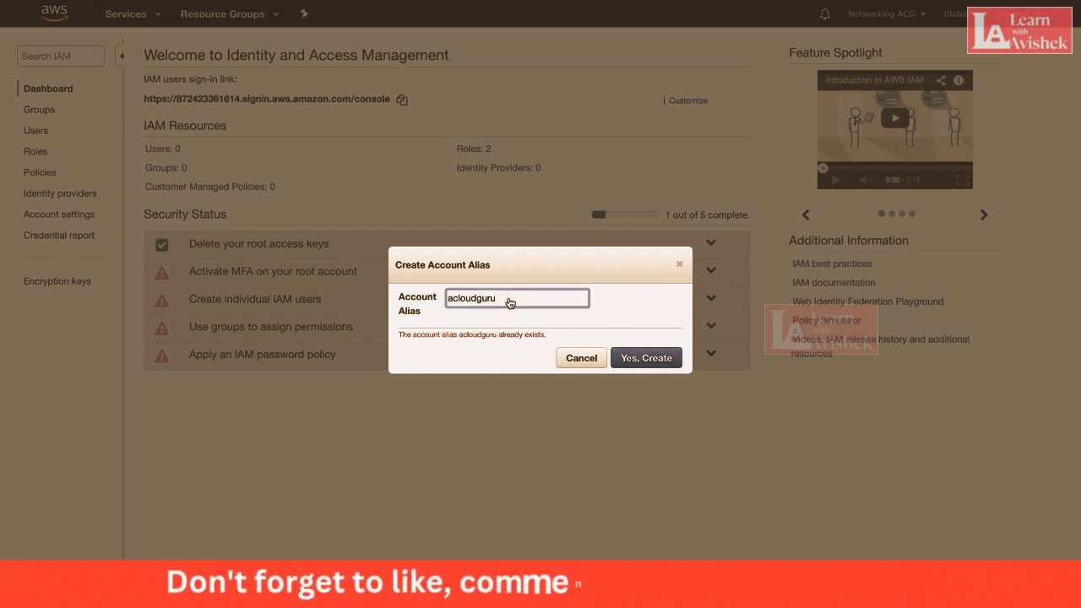
pyautogui.write('2019')
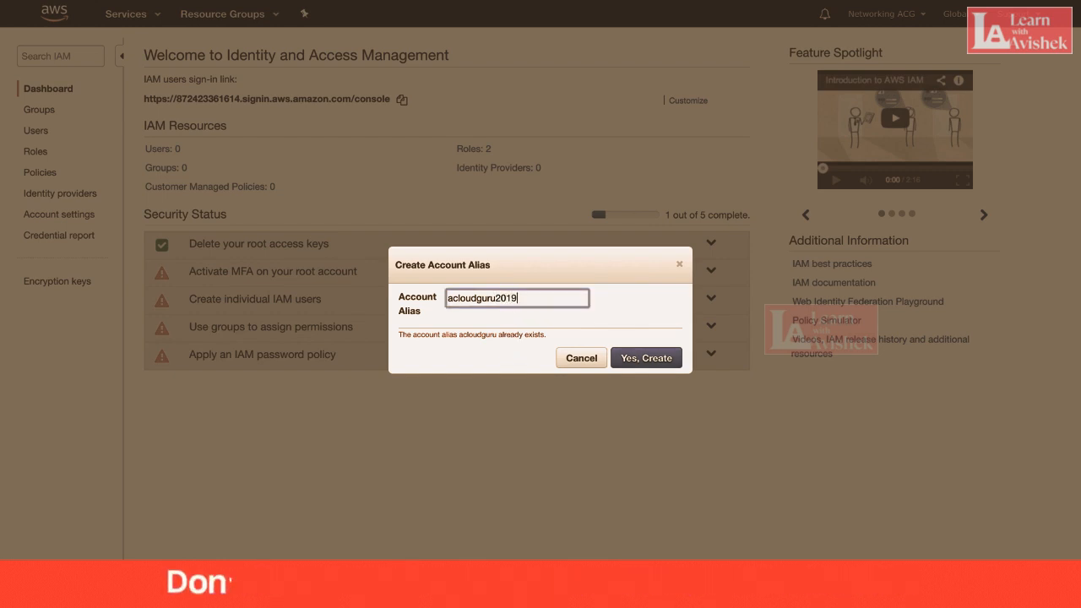
pyautogui.click(639, 361)
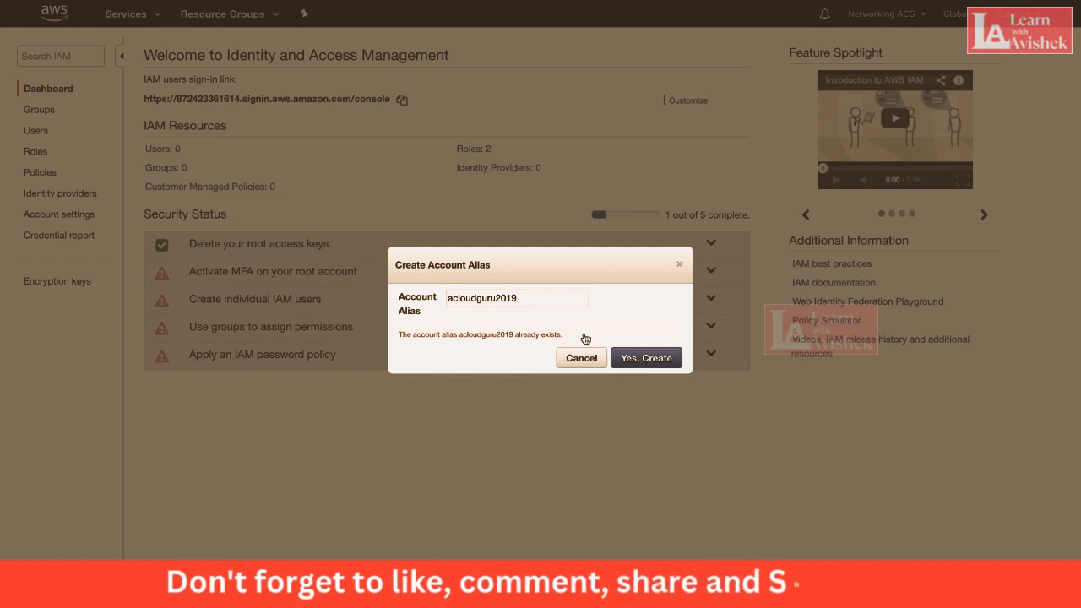
# Step: Change the account alias to acloudguru2020 and try to create it
pyautogui.click(519, 299)
pyautogui.press('BackSpace')
pyautogui.press('BackSpace')
pyautogui.press('BackSpace')
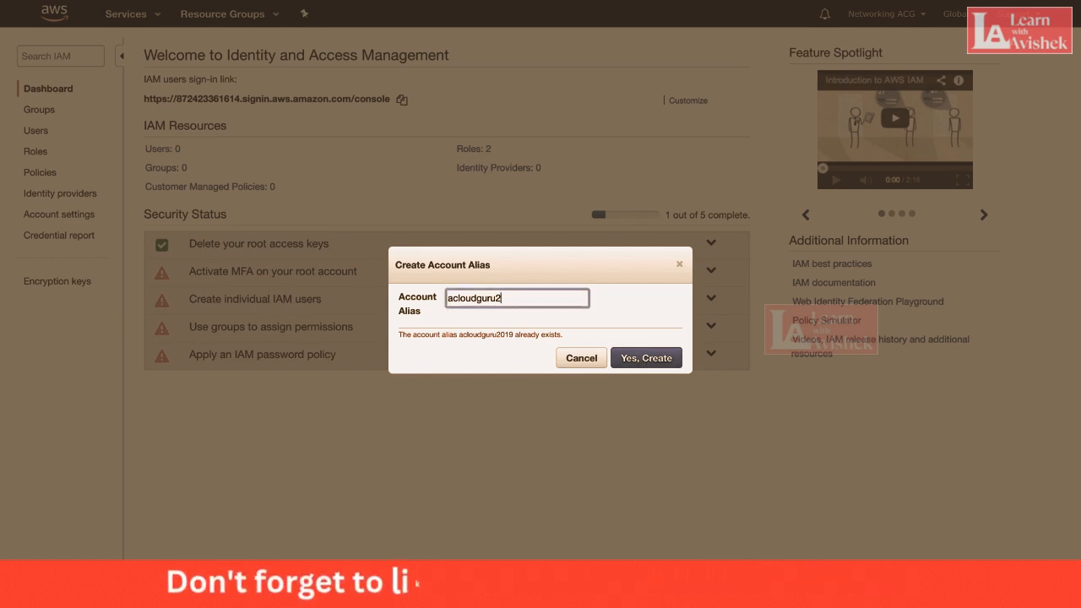
pyautogui.write('2')
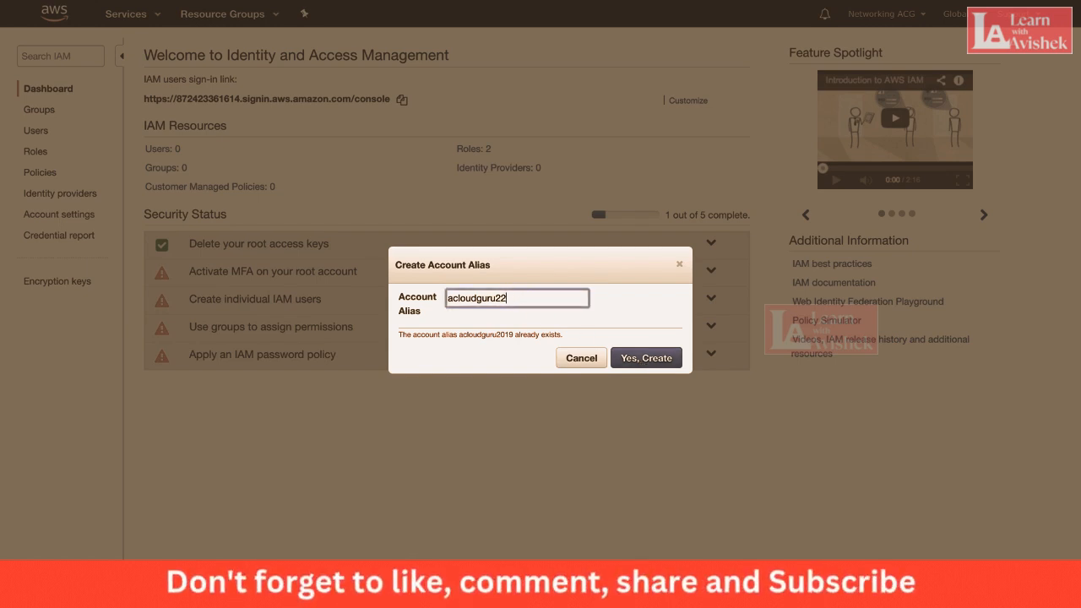
pyautogui.press('BackSpace')
pyautogui.write('020')
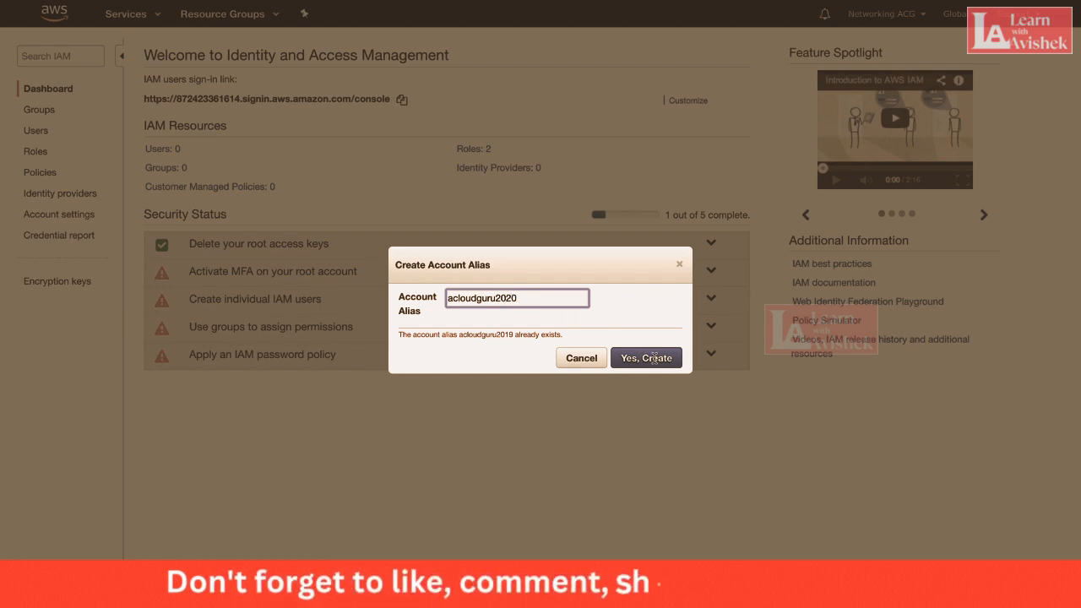
pyautogui.click(655, 360)
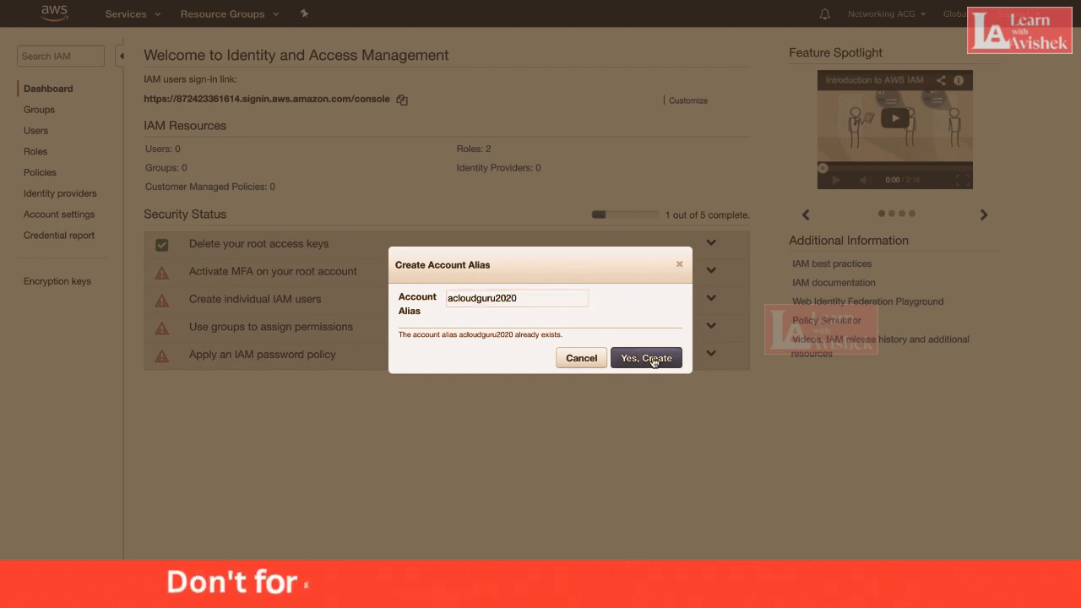
# Step: Append the instructor's first name to the alias acloudguru2020 and create the account alias
pyautogui.click(534, 303)
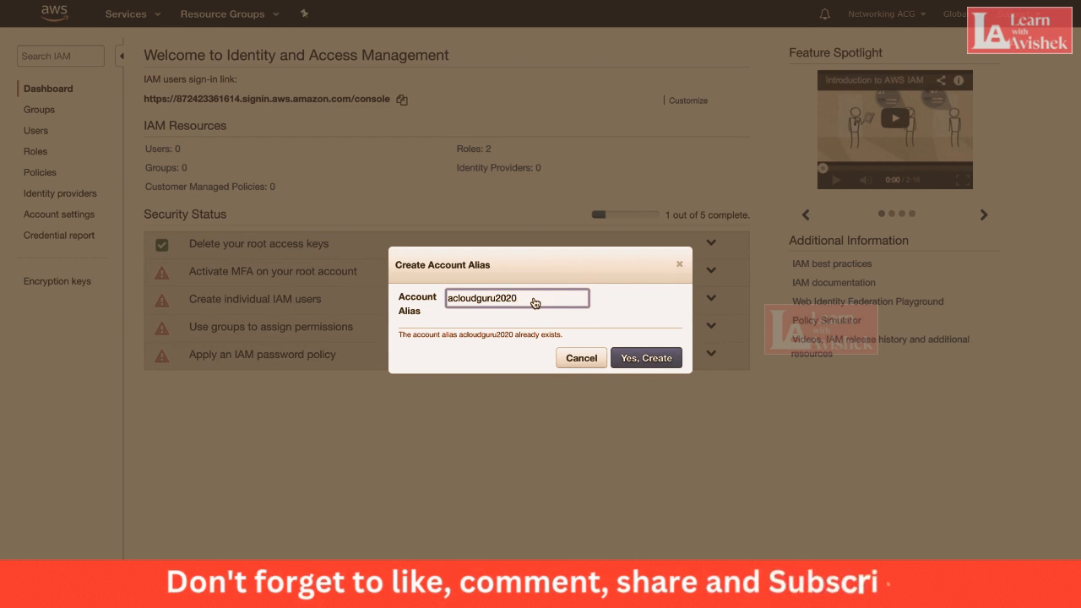
pyautogui.write('ryr')
pyautogui.press('BackSpace')
pyautogui.write('a')
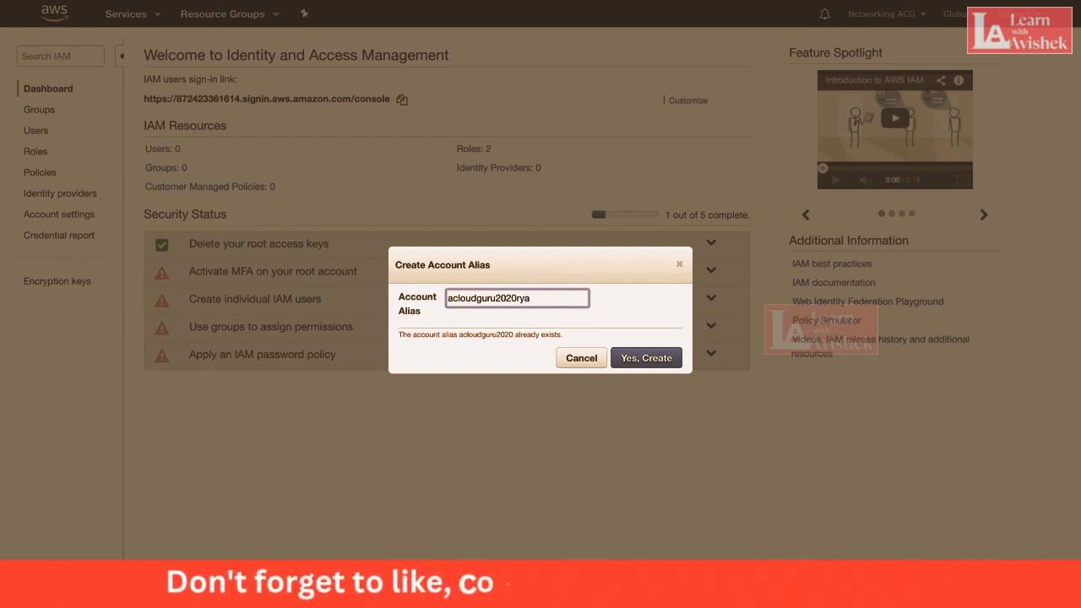
pyautogui.write('n')
pyautogui.click(641, 358)
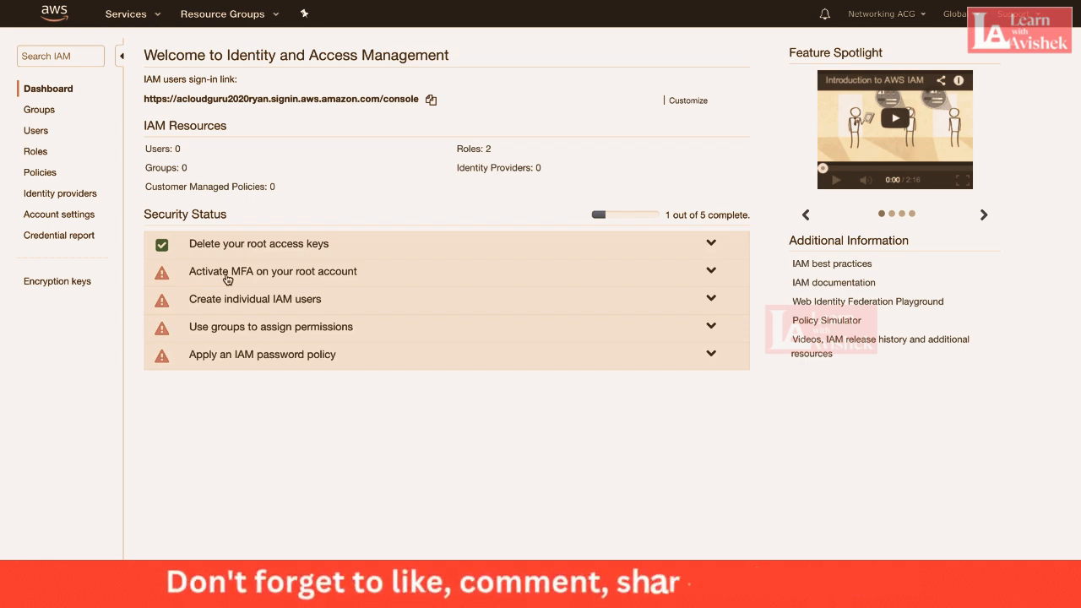
# Step: Go from the root account's MFA security item to the security credentials and expand the multi-factor authentication section
pyautogui.click(227, 279)
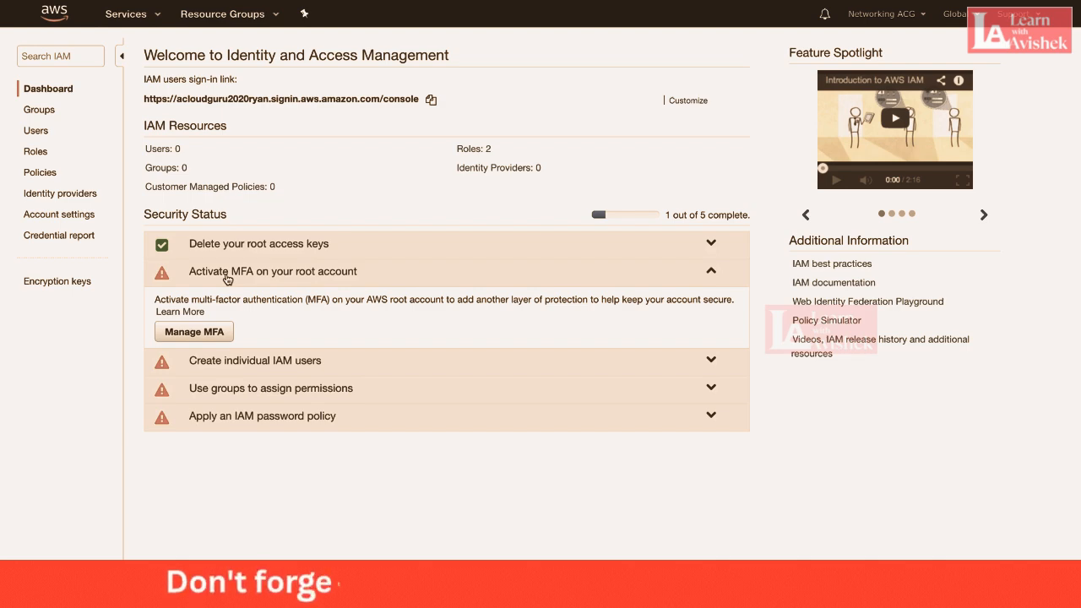
pyautogui.click(206, 332)
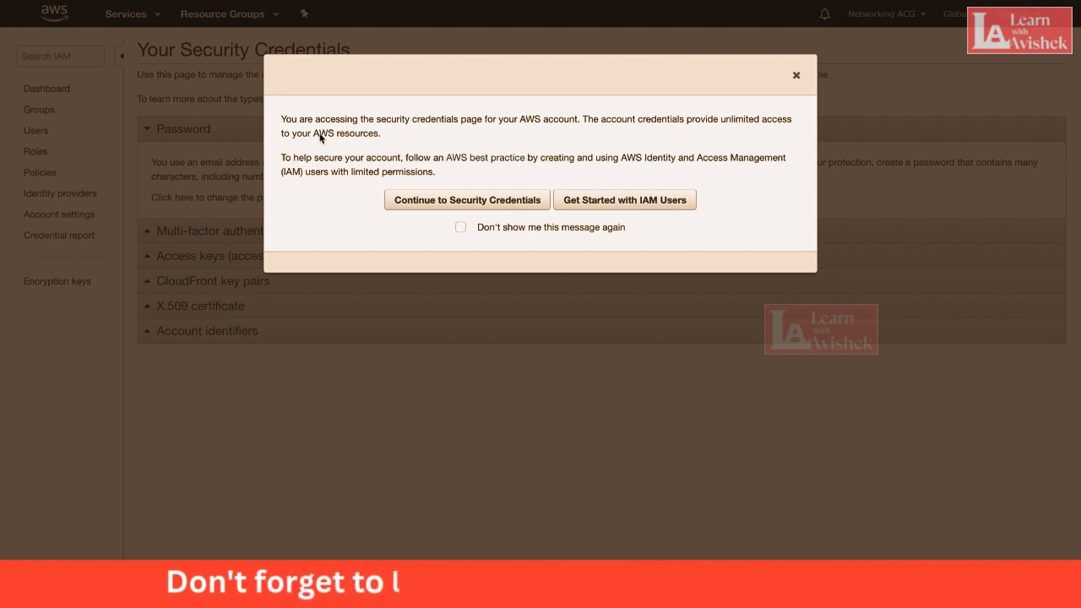
pyautogui.click(455, 205)
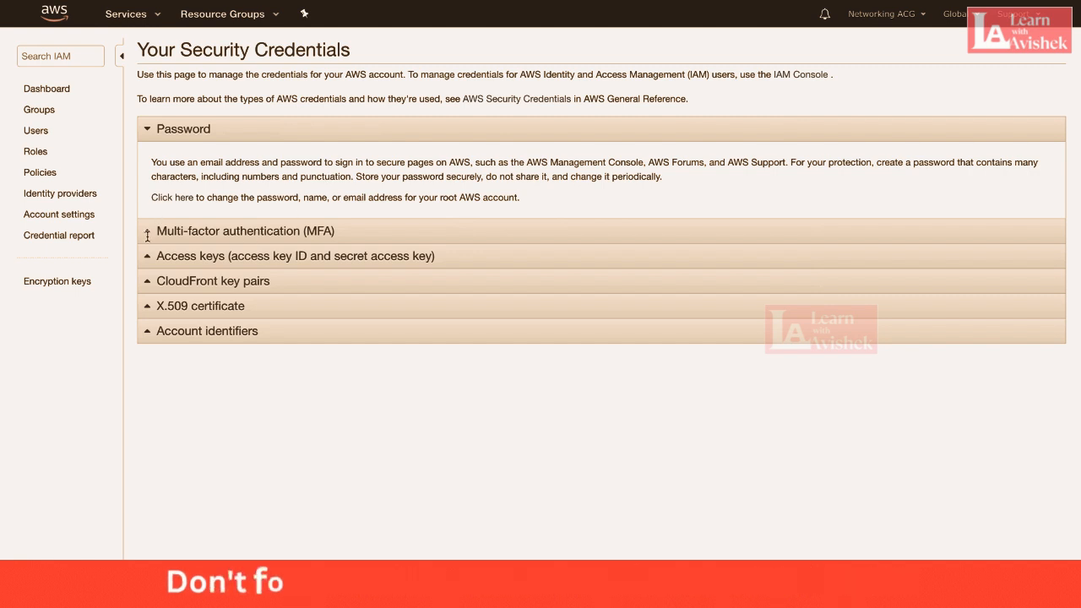
pyautogui.click(209, 231)
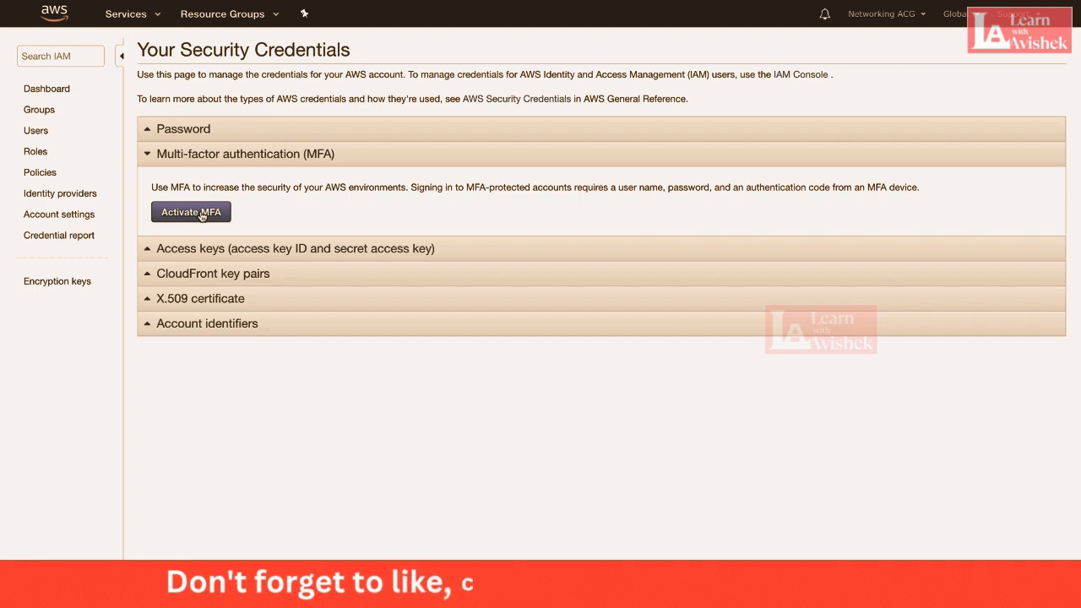
# Step: Activate a virtual MFA device for the root account, showing the QR code and entering two consecutive MFA codes to assign it
pyautogui.click(202, 217)
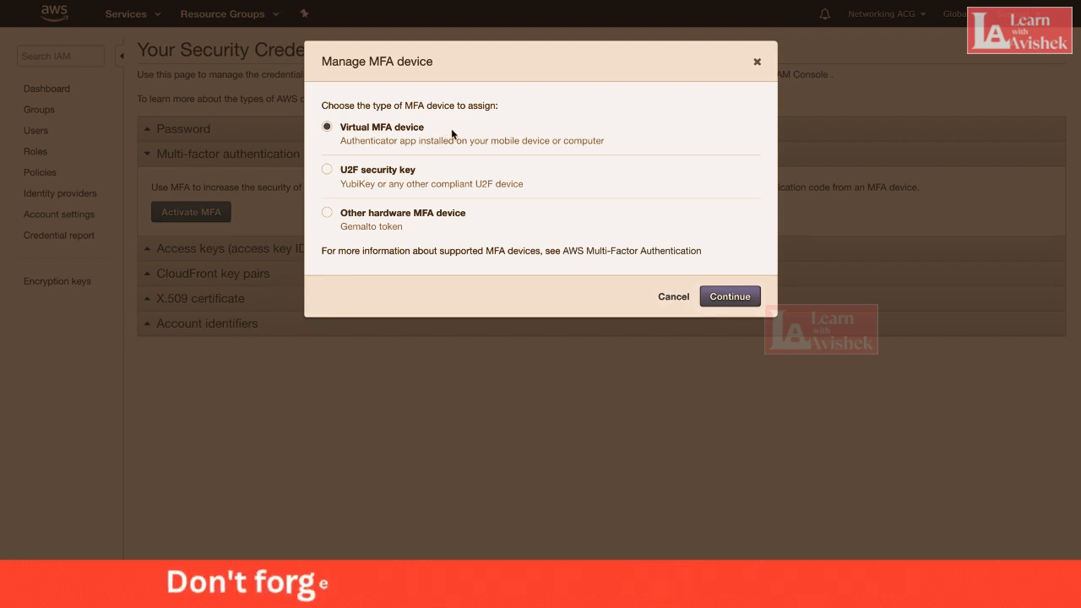
pyautogui.click(724, 294)
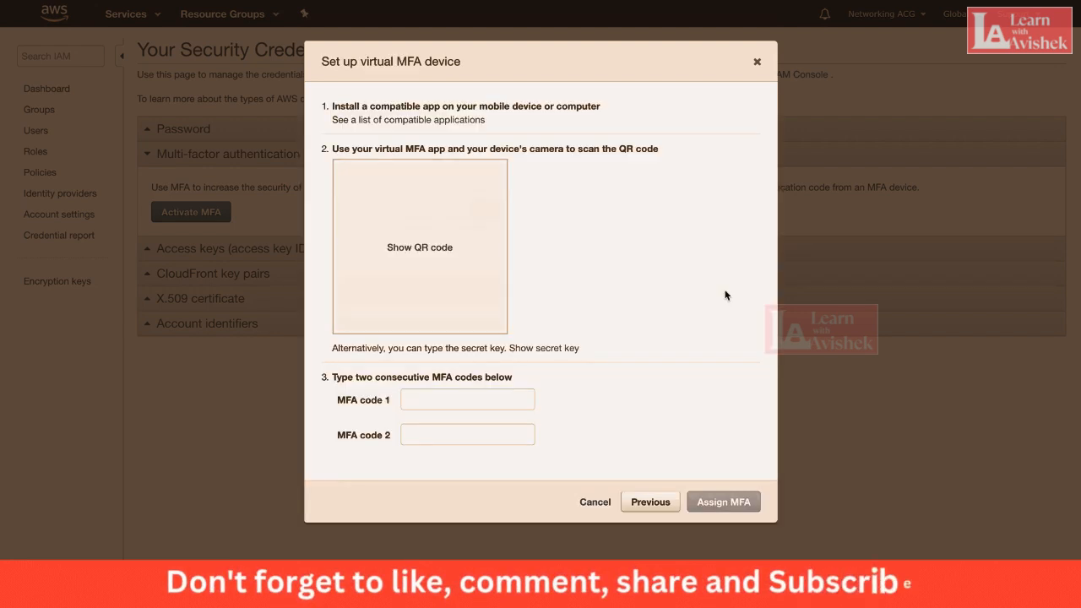
pyautogui.click(417, 249)
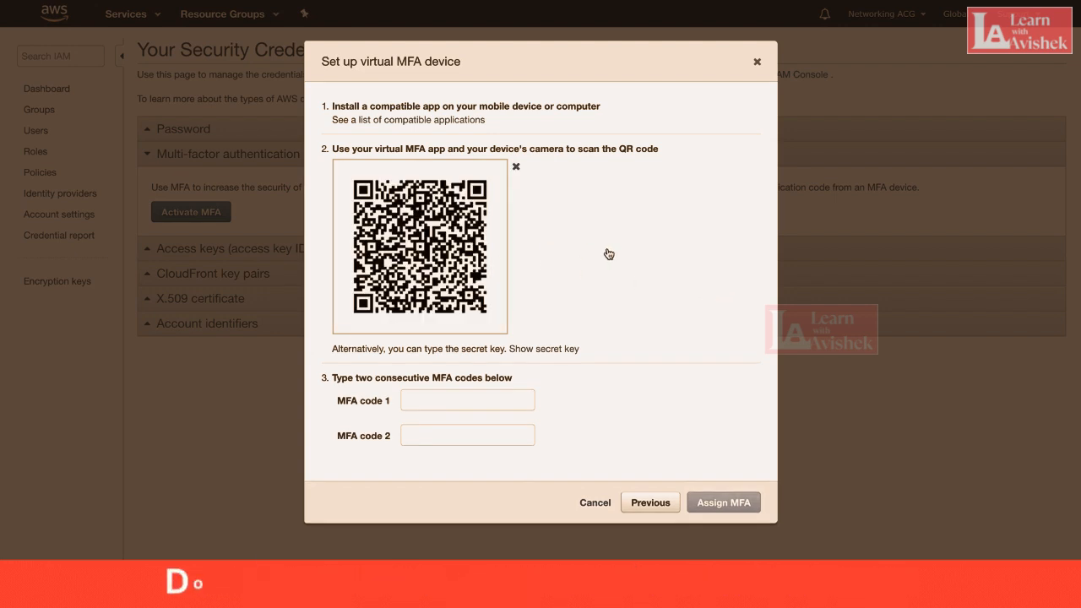
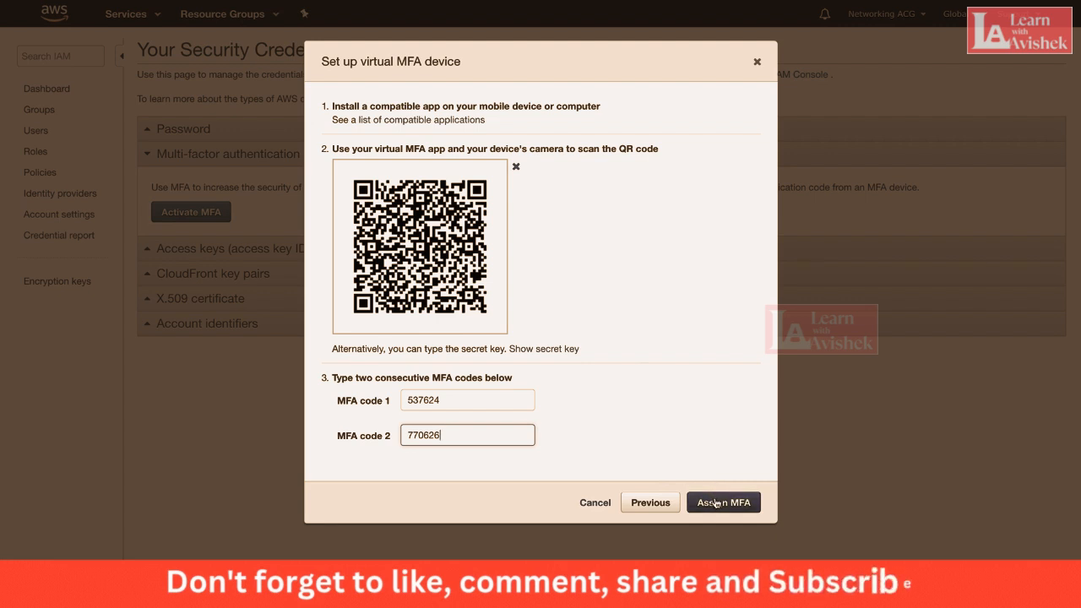
pyautogui.click(716, 502)
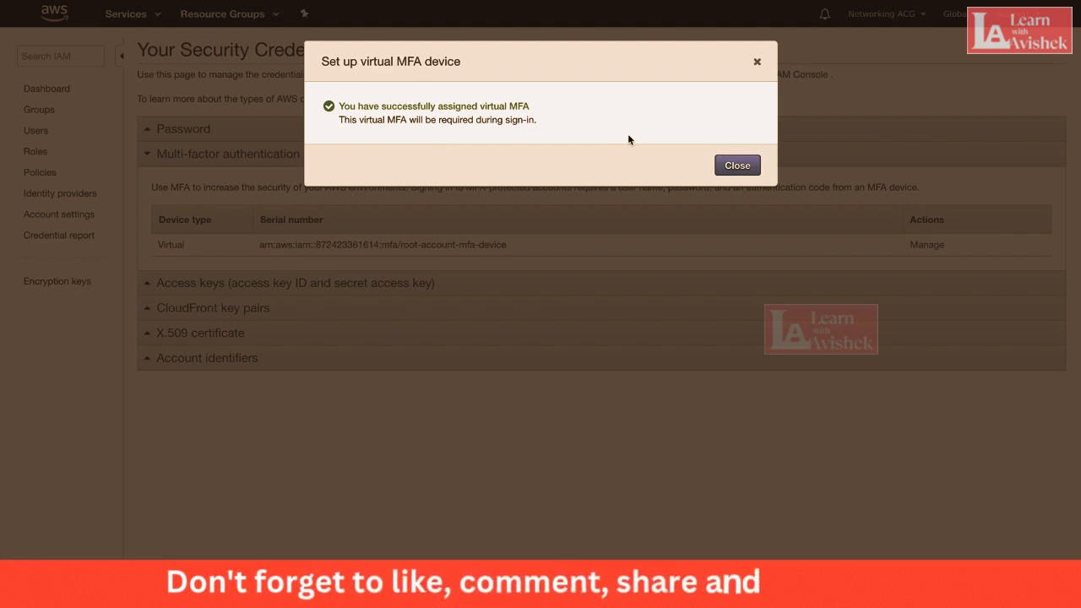
pyautogui.click(733, 164)
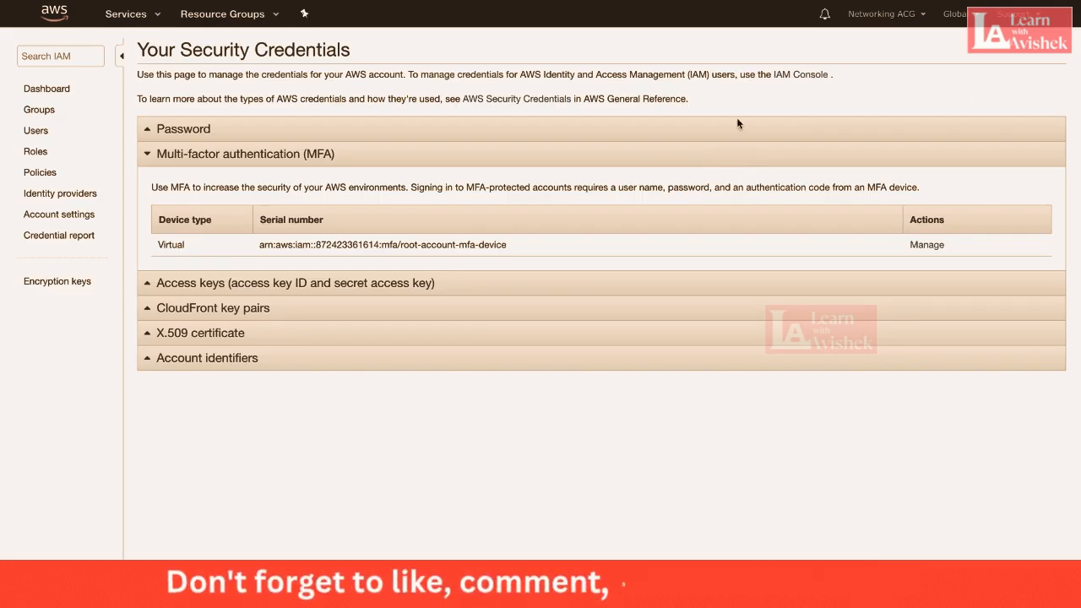
# Step: Expand the Password section of the root account's security credentials
pyautogui.click(195, 127)
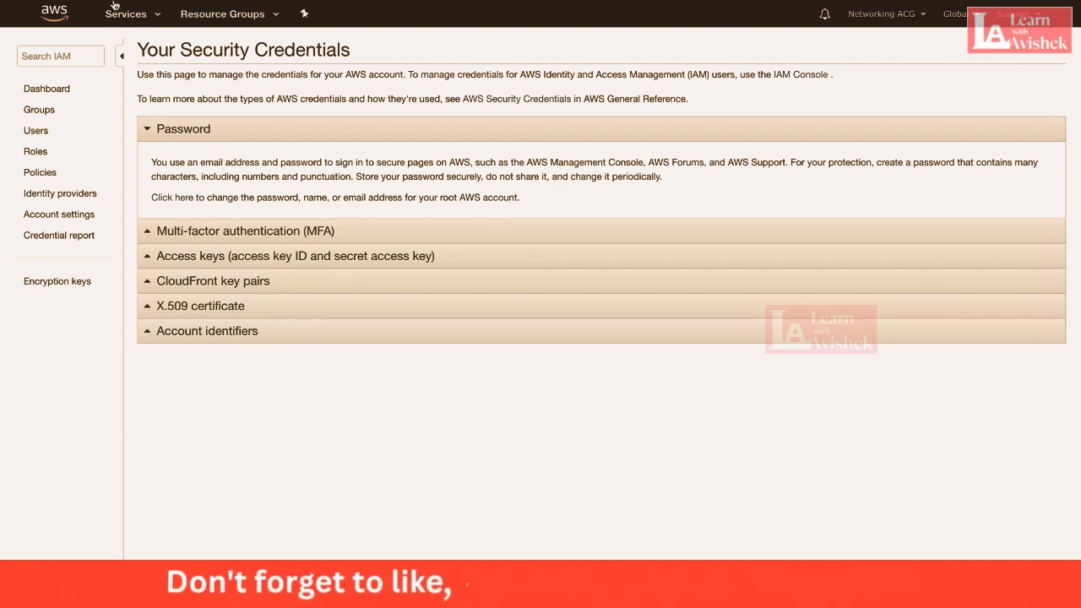
# Step: From the dashboard's item on creating individual IAM users, go to user management and start adding a user
pyautogui.click(49, 93)
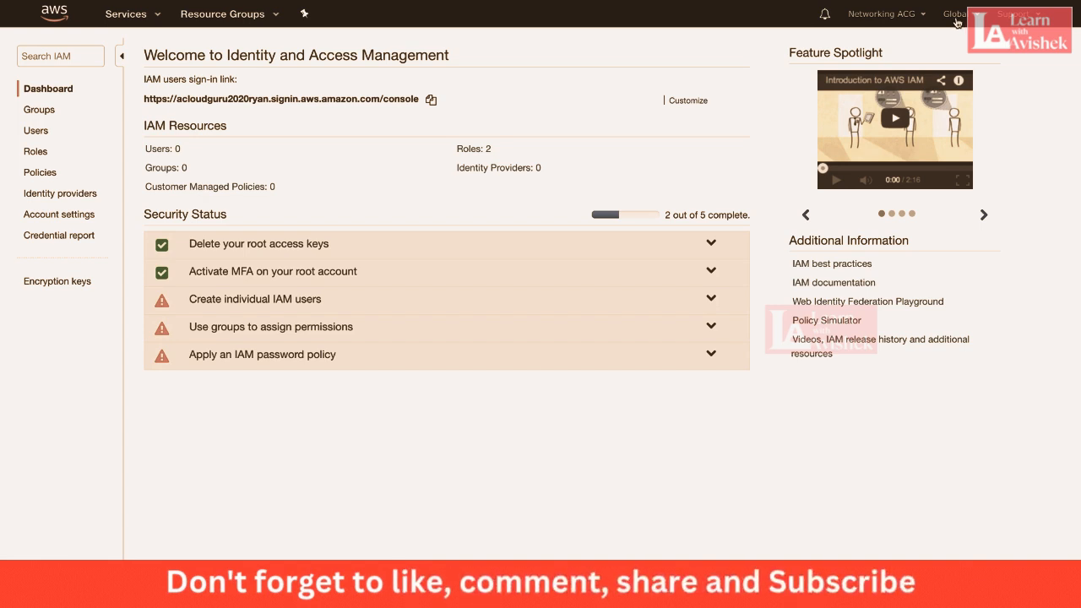
pyautogui.click(237, 308)
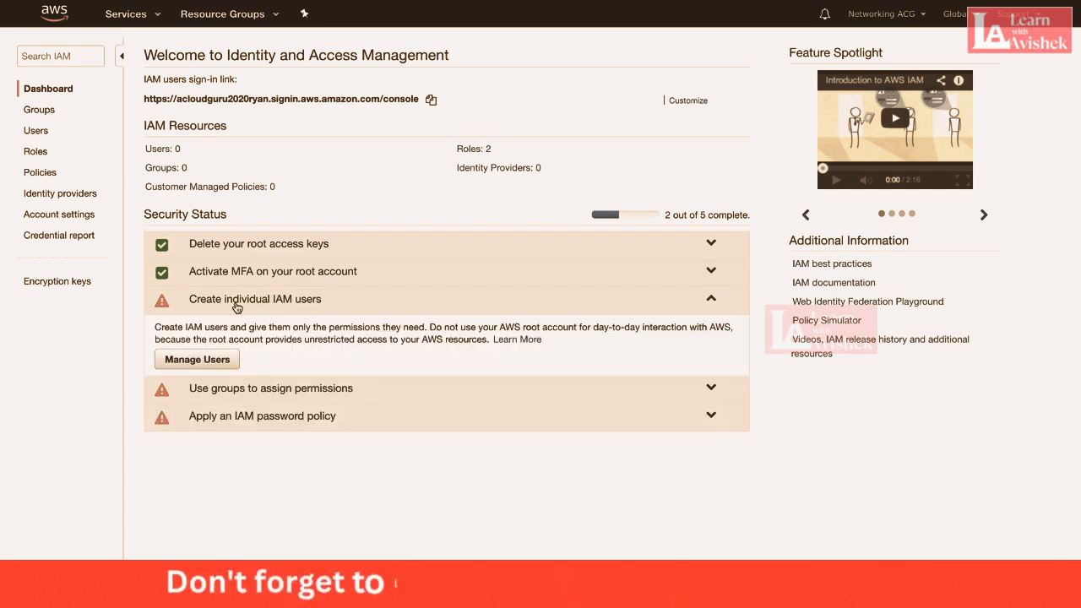
pyautogui.click(213, 360)
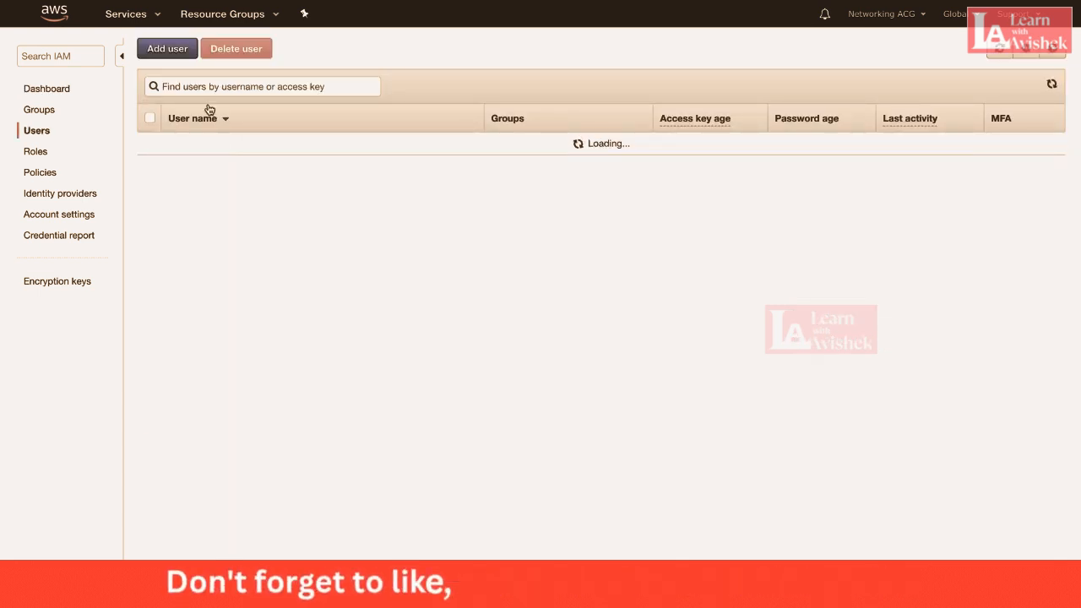
pyautogui.click(167, 49)
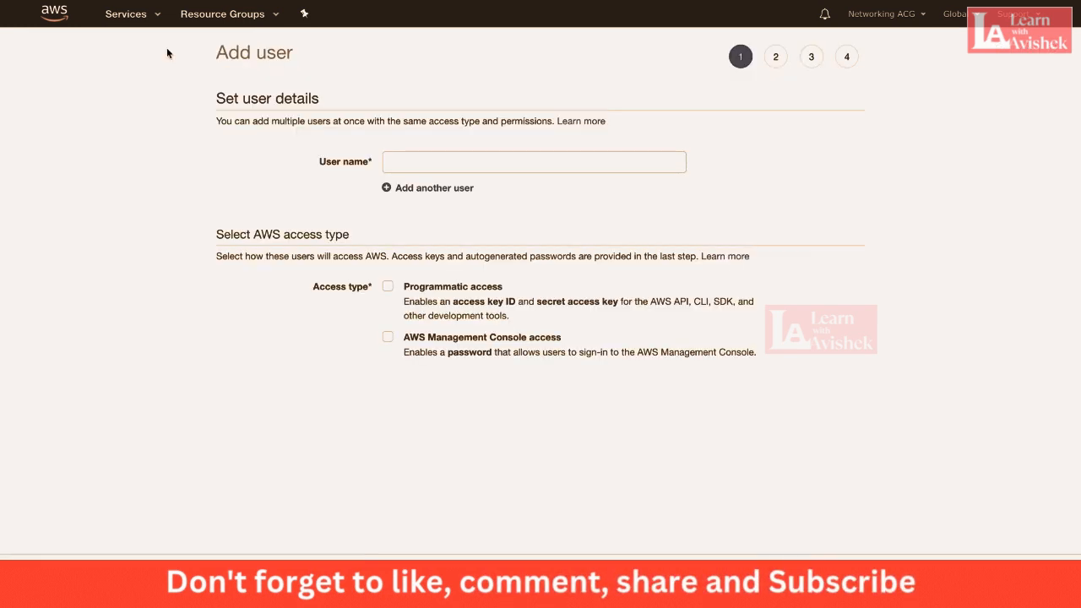
# Step: Enter the person's first and last name, separated by a dot, as the new user's name
pyautogui.click(457, 163)
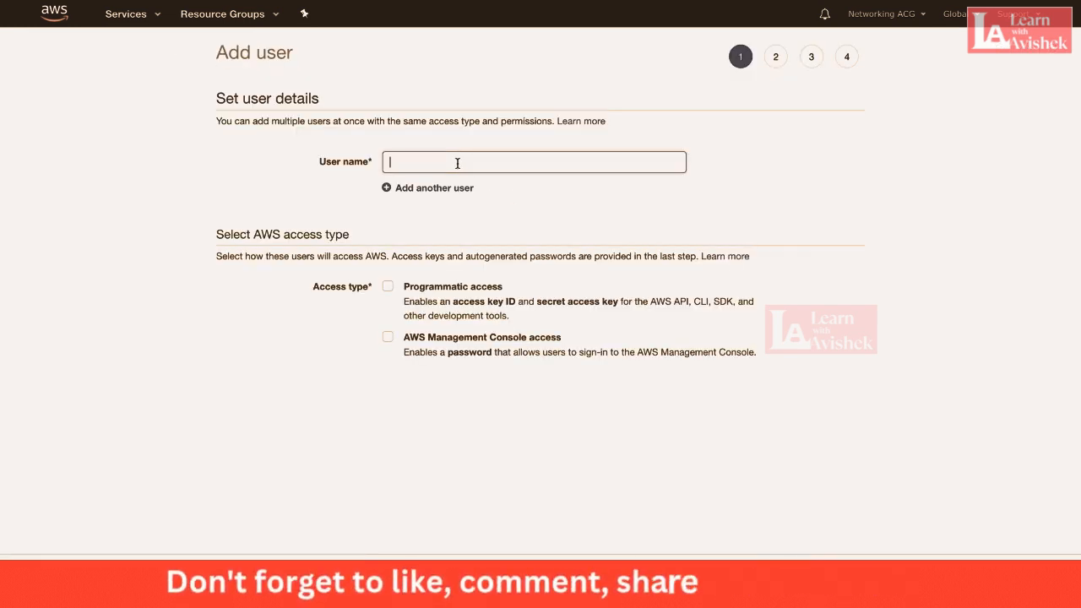
pyautogui.write('ryan.j')
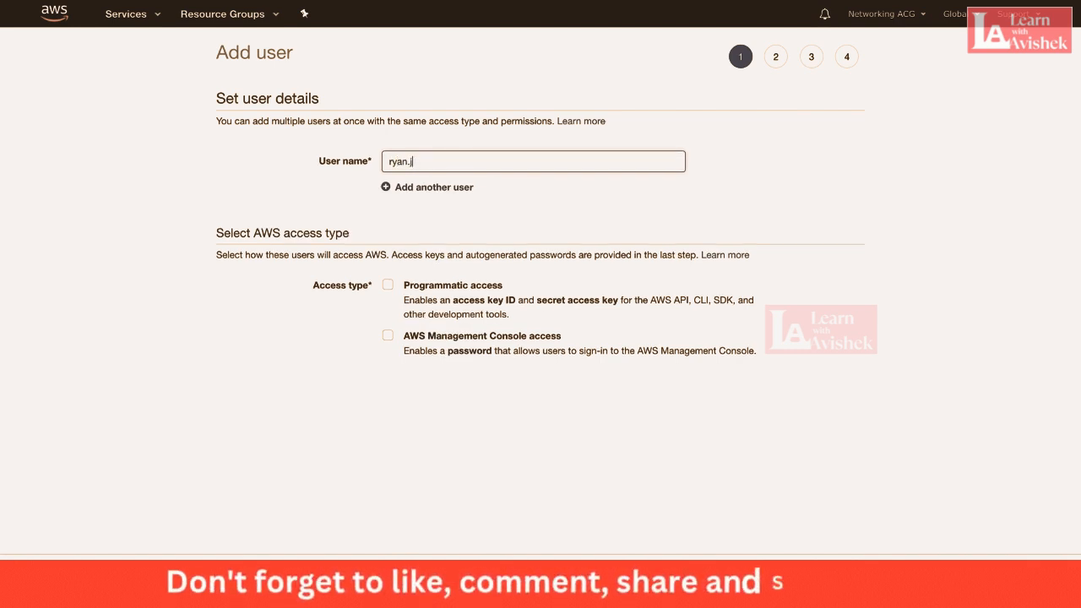
pyautogui.press('BackSpace')
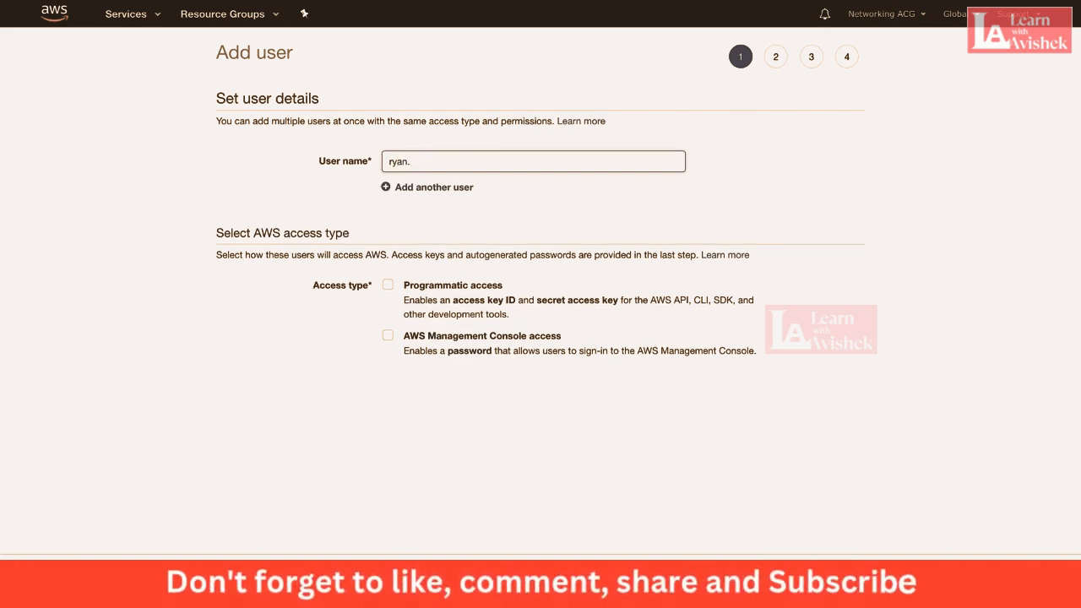
pyautogui.write('kroonenburg')
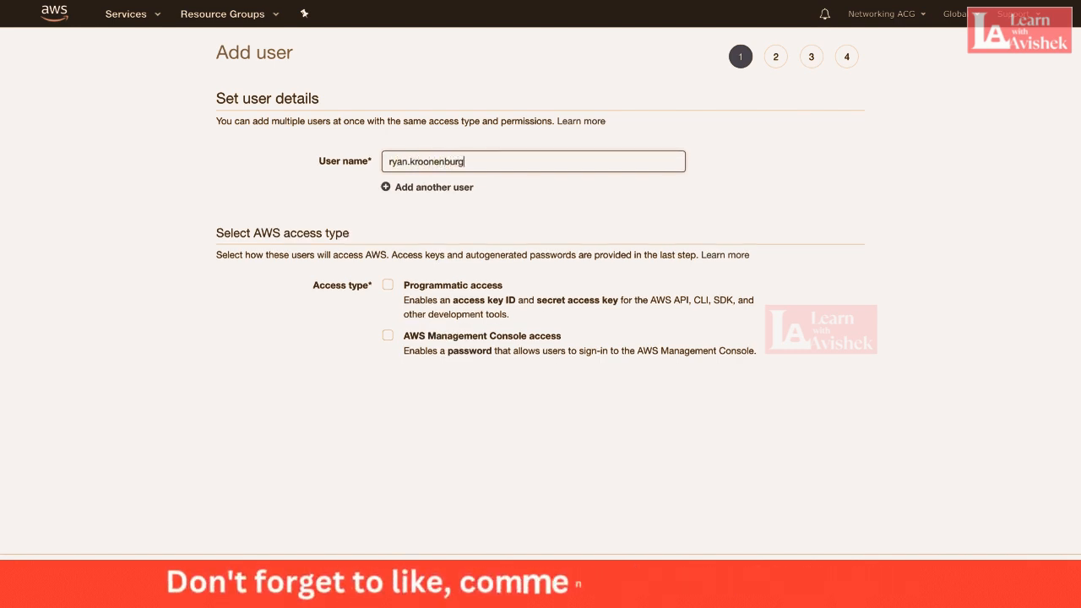
pyautogui.click(529, 218)
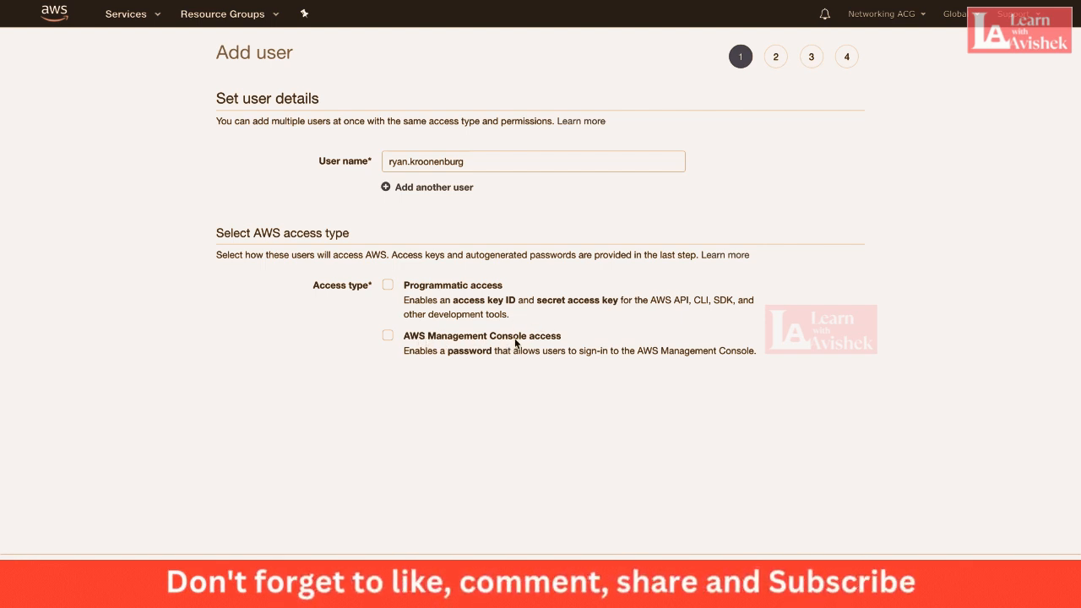
# Step: Give the user programmatic access and AWS Management Console access, keeping the autogenerated password and required reset, and continue to the permissions
pyautogui.click(388, 286)
pyautogui.click(389, 337)
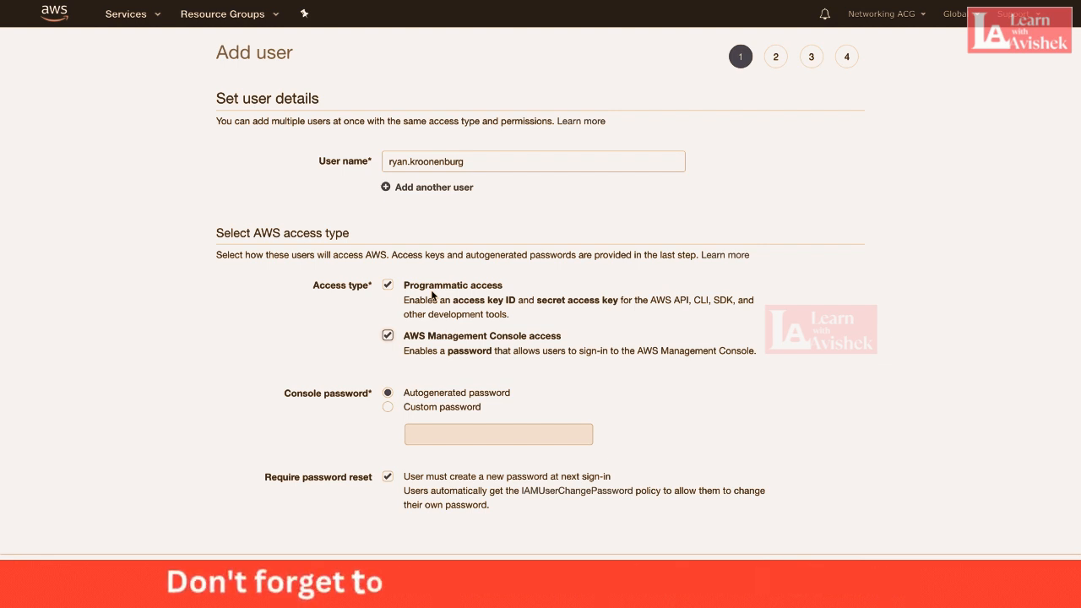
pyautogui.scroll(-1, 432, 295)
pyautogui.scroll(-1, 432, 294)
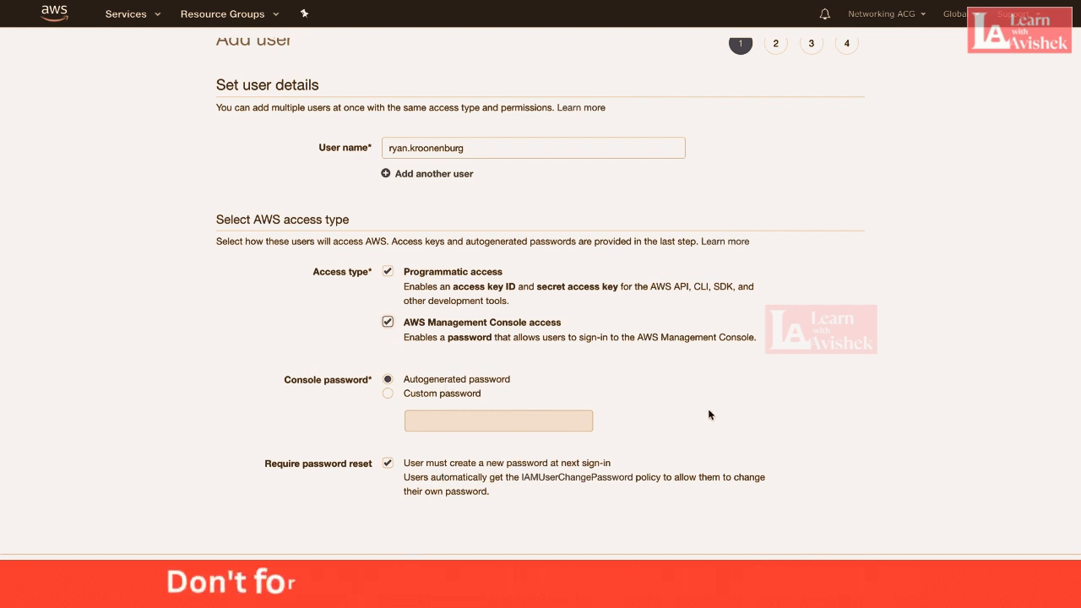
pyautogui.click(814, 569)
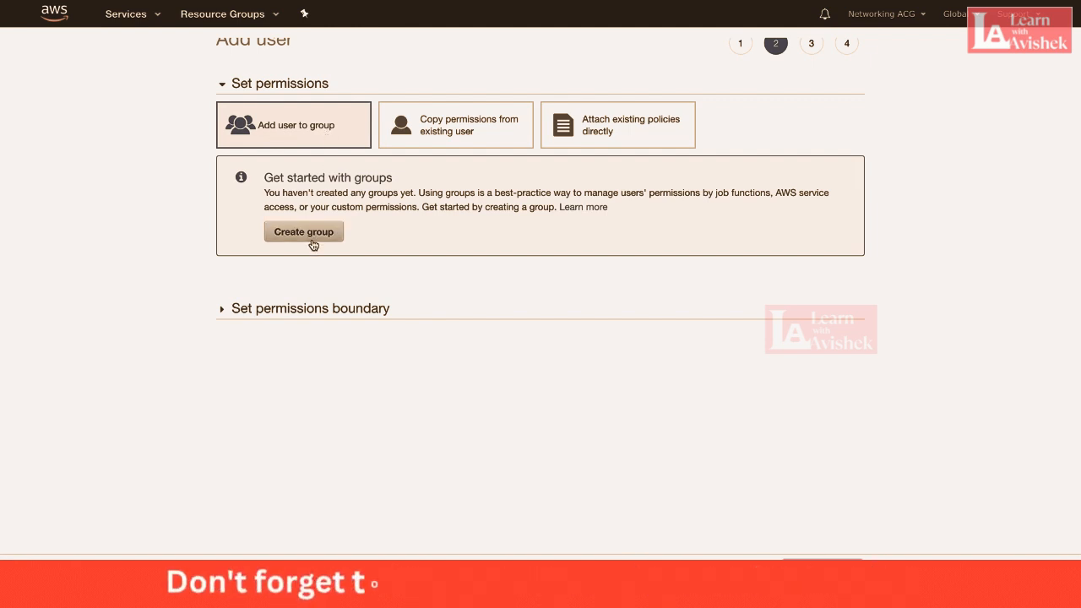
# Step: Start a new group named Developers for the user and select the AdministratorAccess policy for it
pyautogui.click(340, 236)
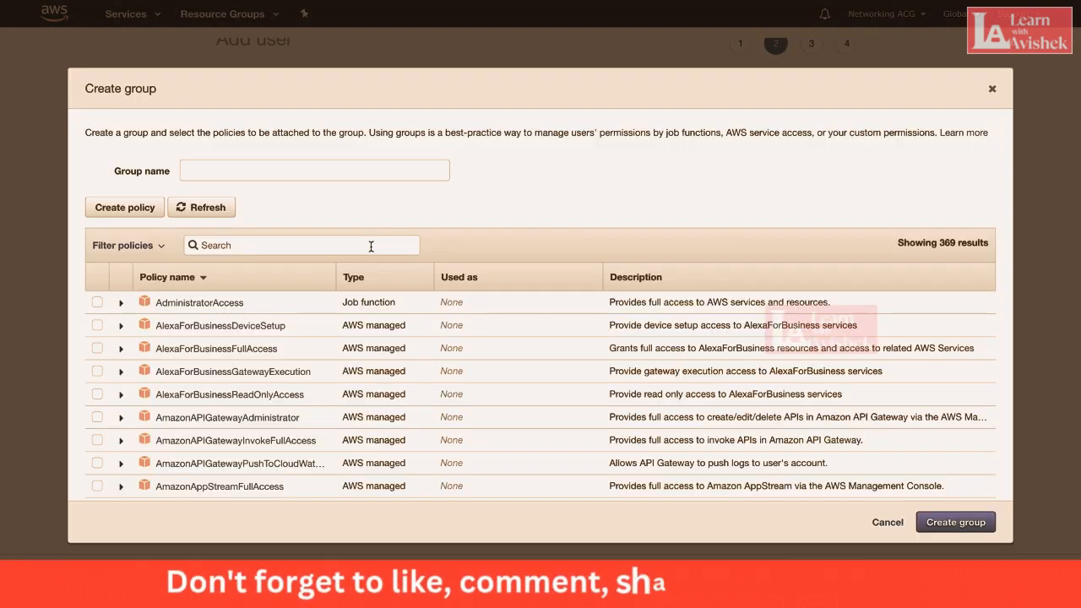
pyautogui.click(253, 164)
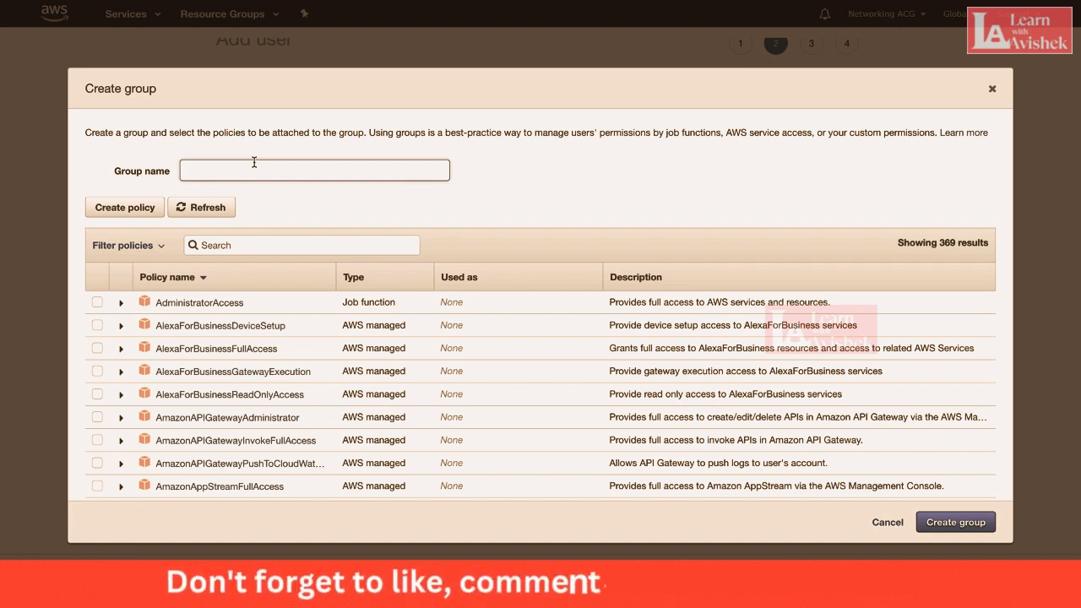
pyautogui.write('Developers')
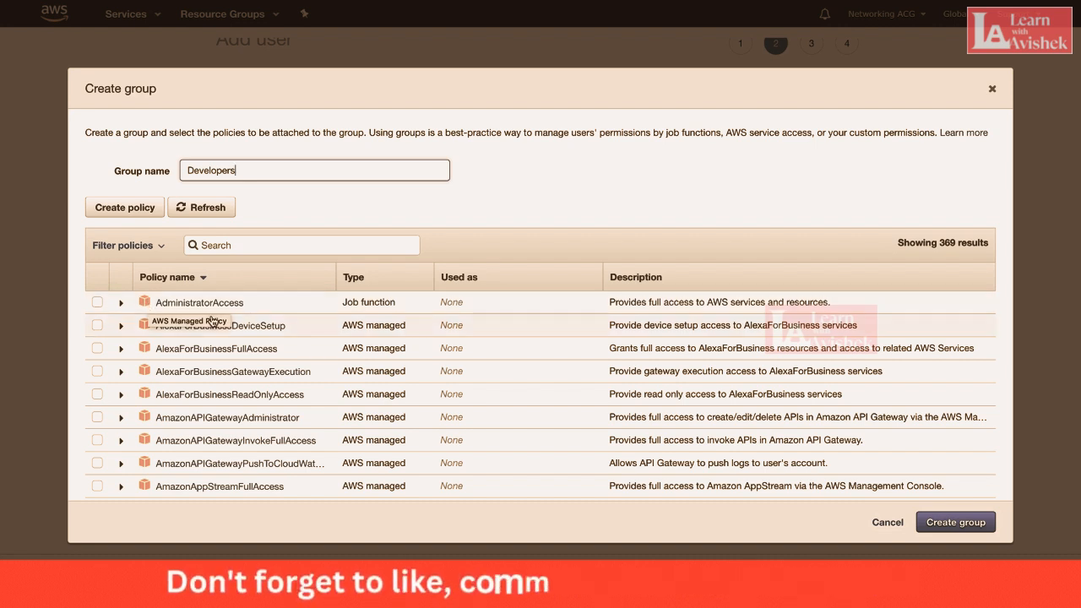
pyautogui.click(98, 303)
pyautogui.click(98, 303)
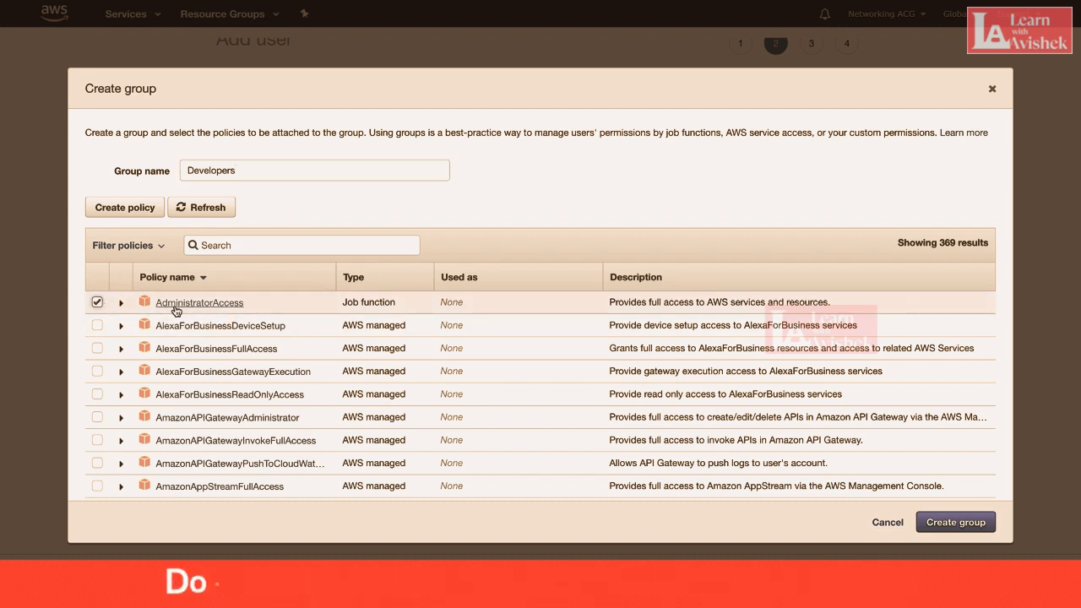
# Step: Look through the list of available policies, search it for "Billing" and "Databa", and clear the search
pyautogui.click(220, 246)
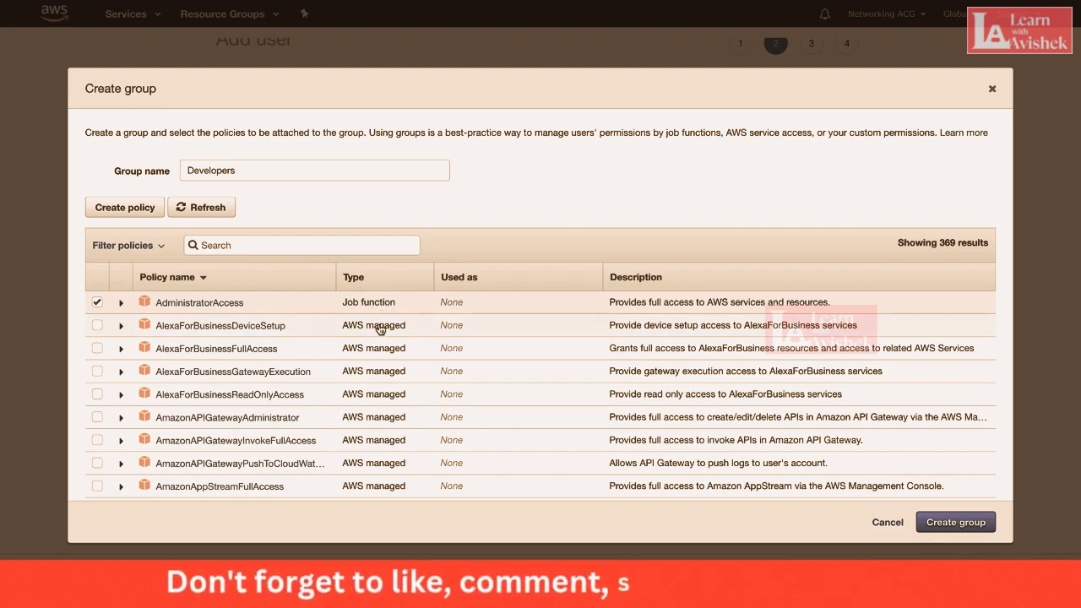
pyautogui.scroll(-15, 380, 330)
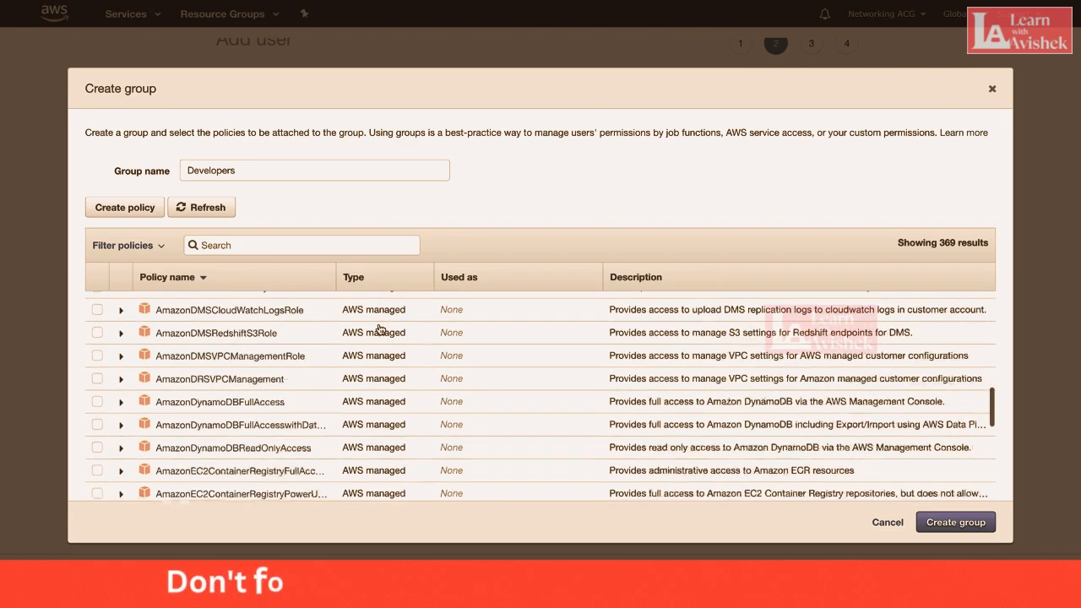
pyautogui.scroll(-6, 379, 329)
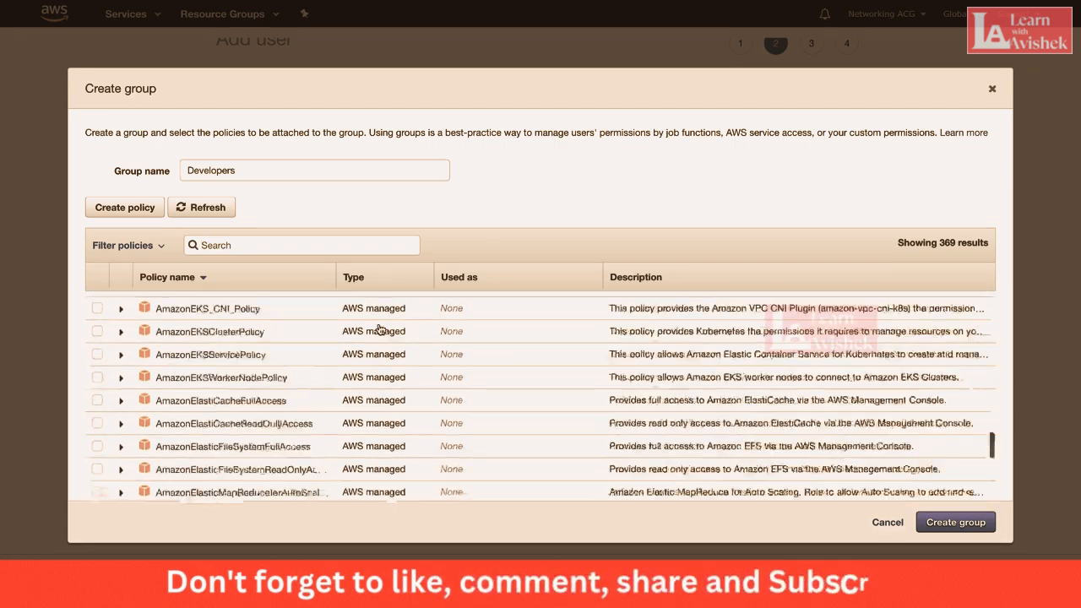
pyautogui.scroll(18, 380, 330)
pyautogui.scroll(2, 380, 330)
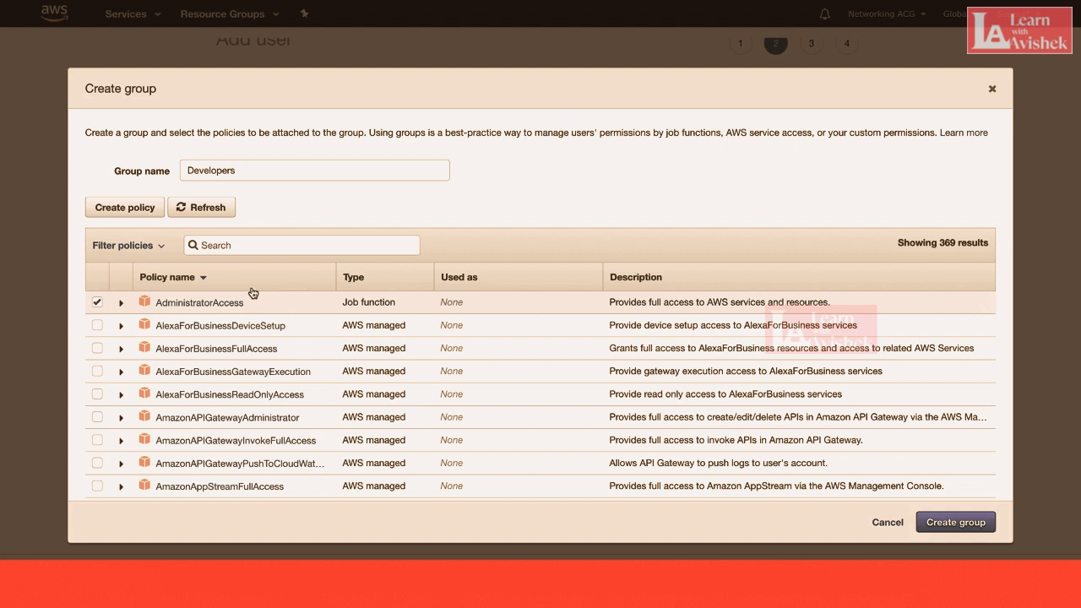
pyautogui.click(222, 246)
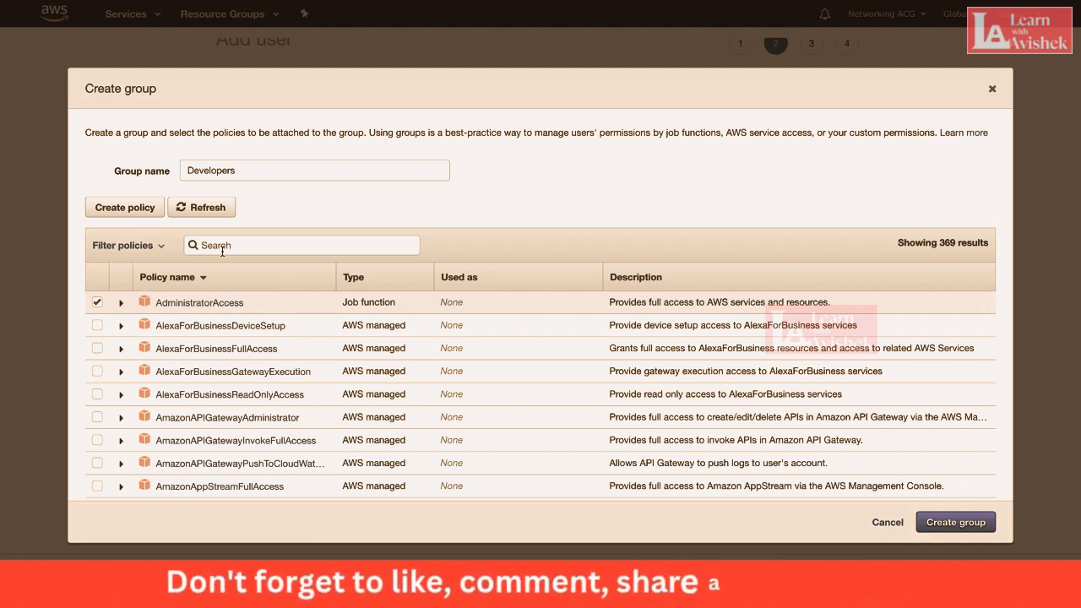
pyautogui.write('Billing')
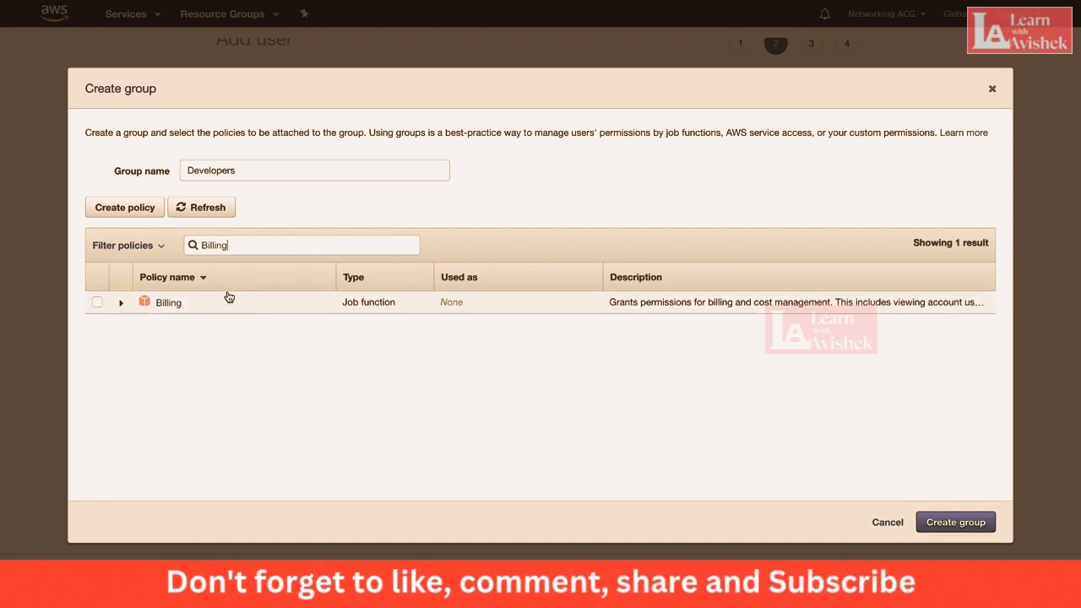
pyautogui.press('BackSpace')
pyautogui.press('BackSpace')
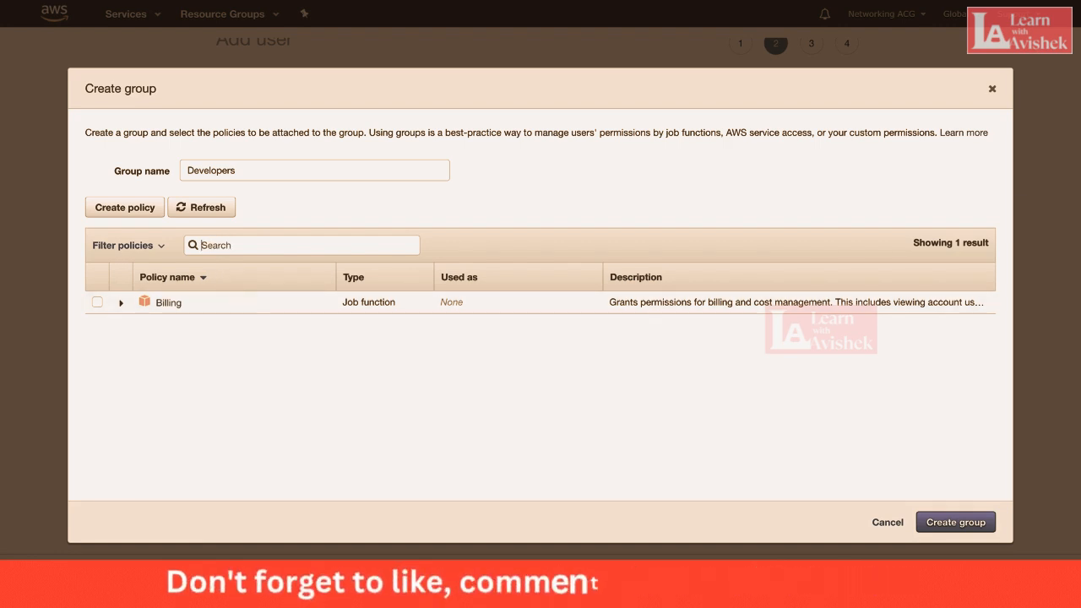
pyautogui.write('Databa')
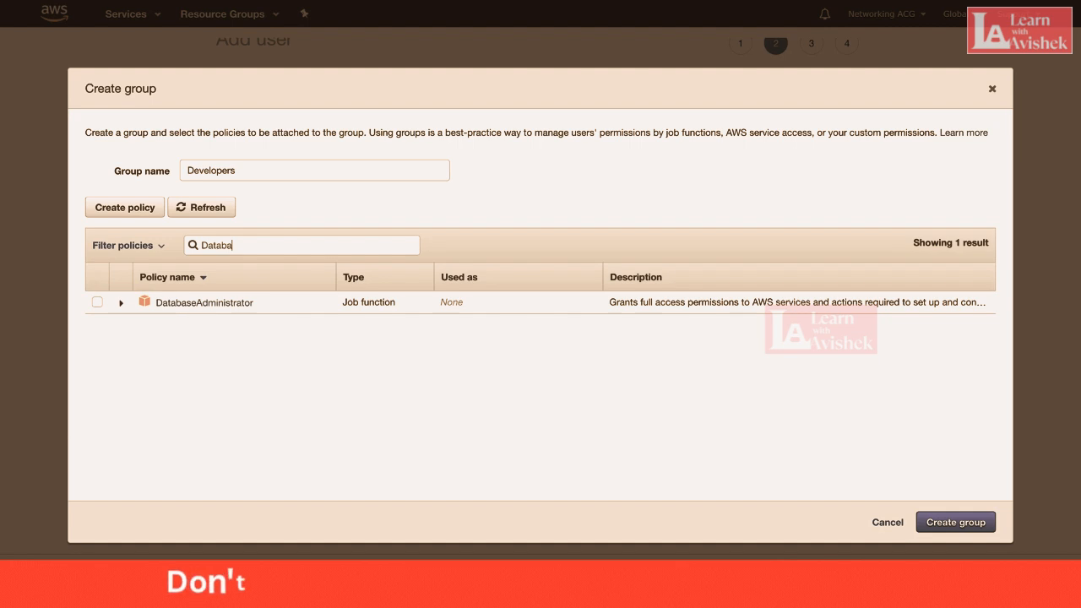
pyautogui.press('BackSpace')
pyautogui.press('BackSpace')
pyautogui.press('BackSpace')
pyautogui.press('BackSpace')
pyautogui.press('BackSpace')
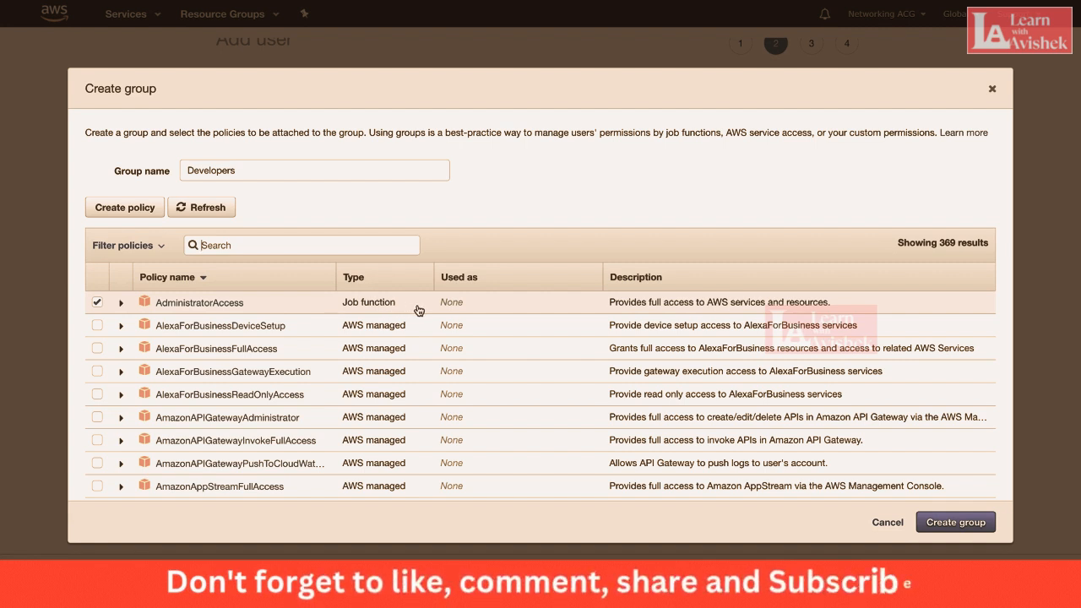
# Step: Create the Developers group and finish creating the user as a member of it
pyautogui.click(944, 522)
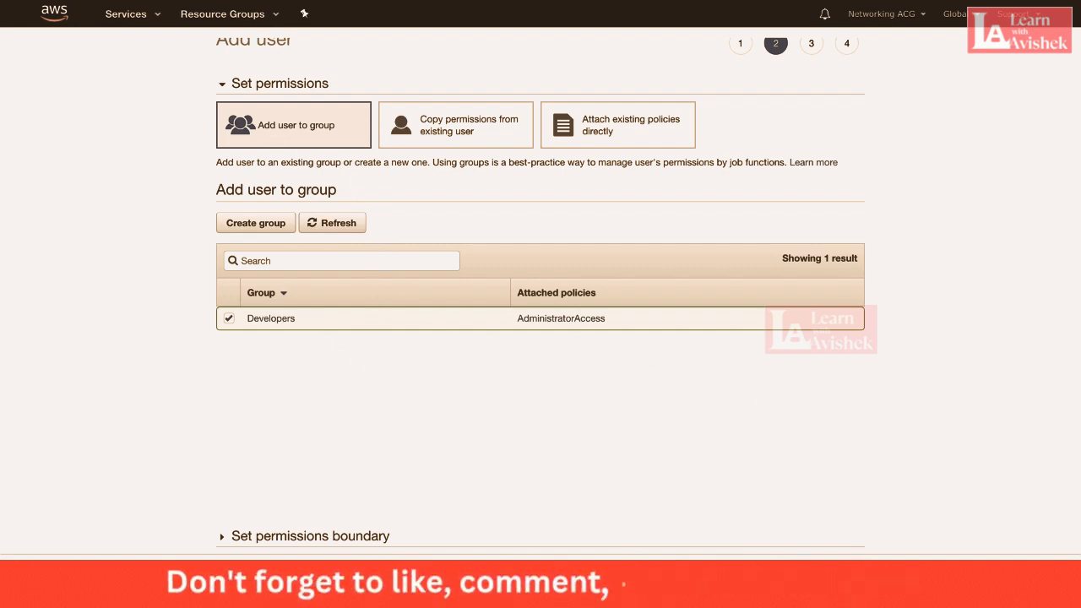
pyautogui.click(828, 571)
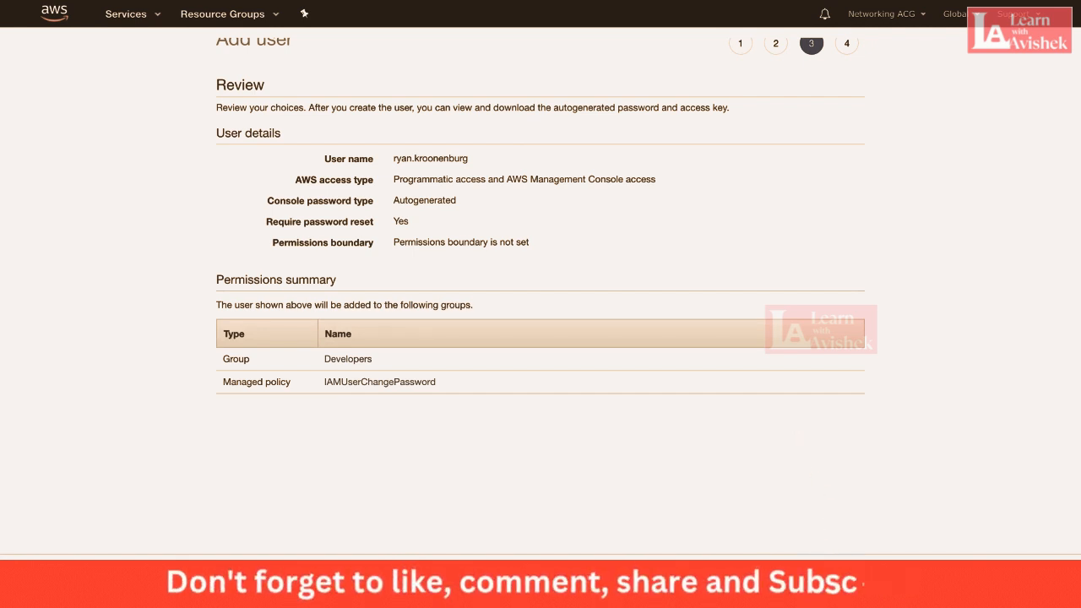
pyautogui.click(827, 571)
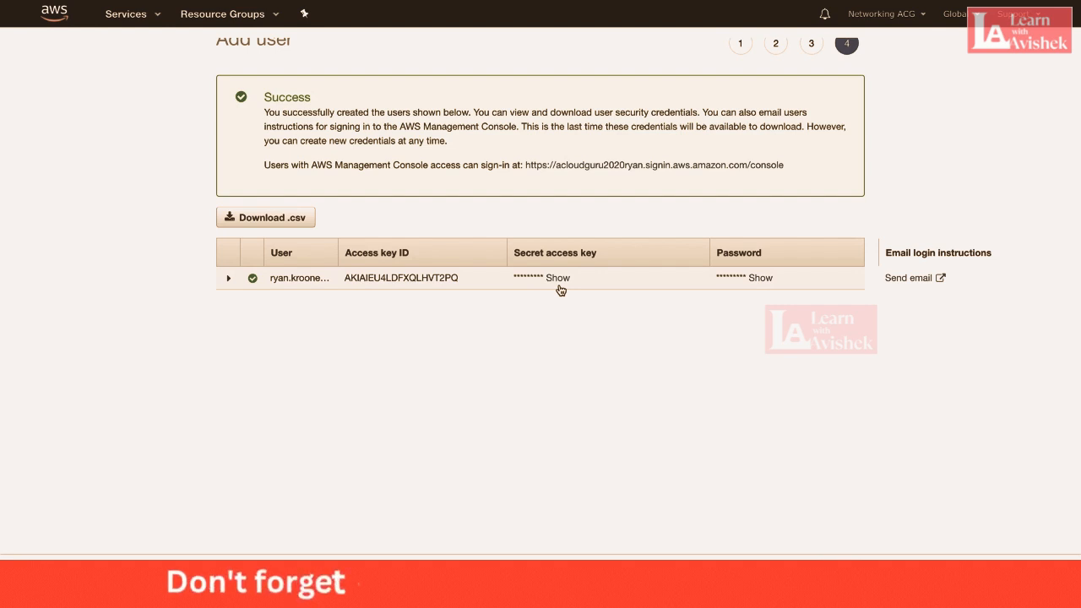
# Step: Download the new user's credentials as a .csv file and close the user creation wizard
pyautogui.scroll(1, 561, 289)
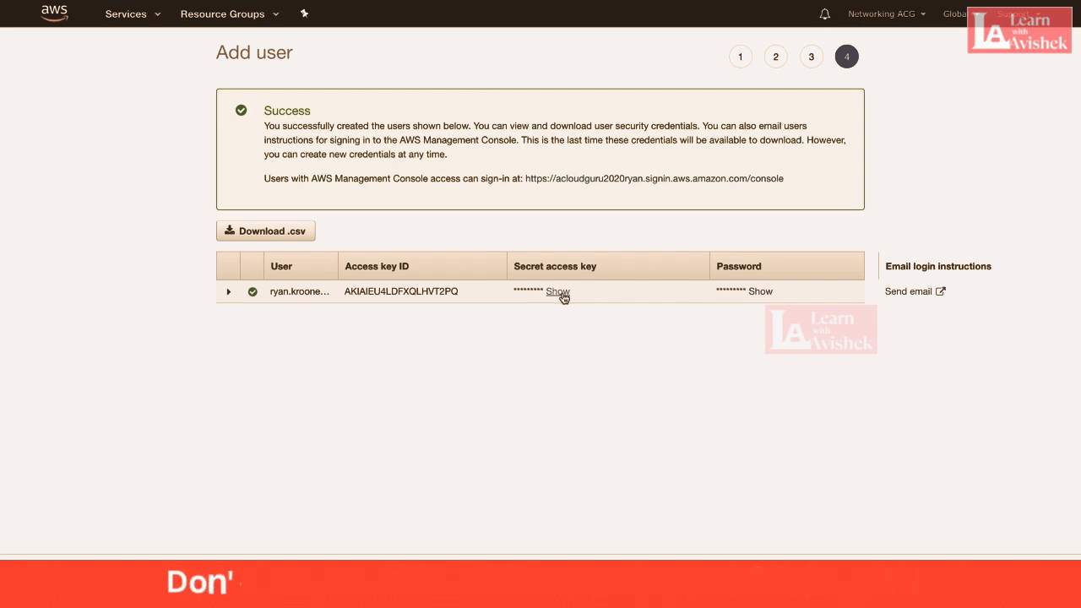
pyautogui.click(234, 233)
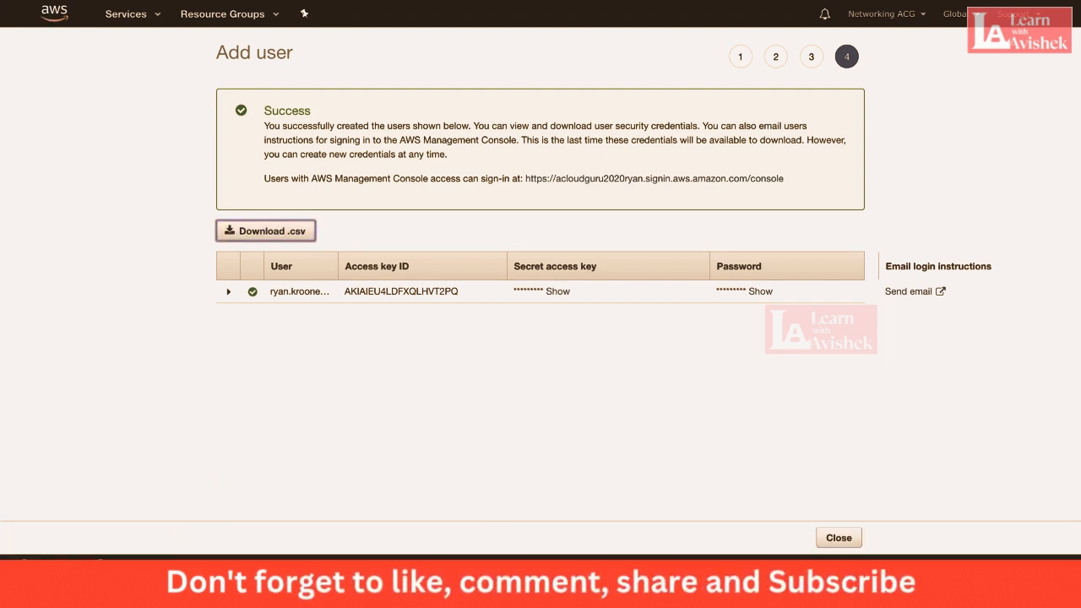
pyautogui.click(1067, 591)
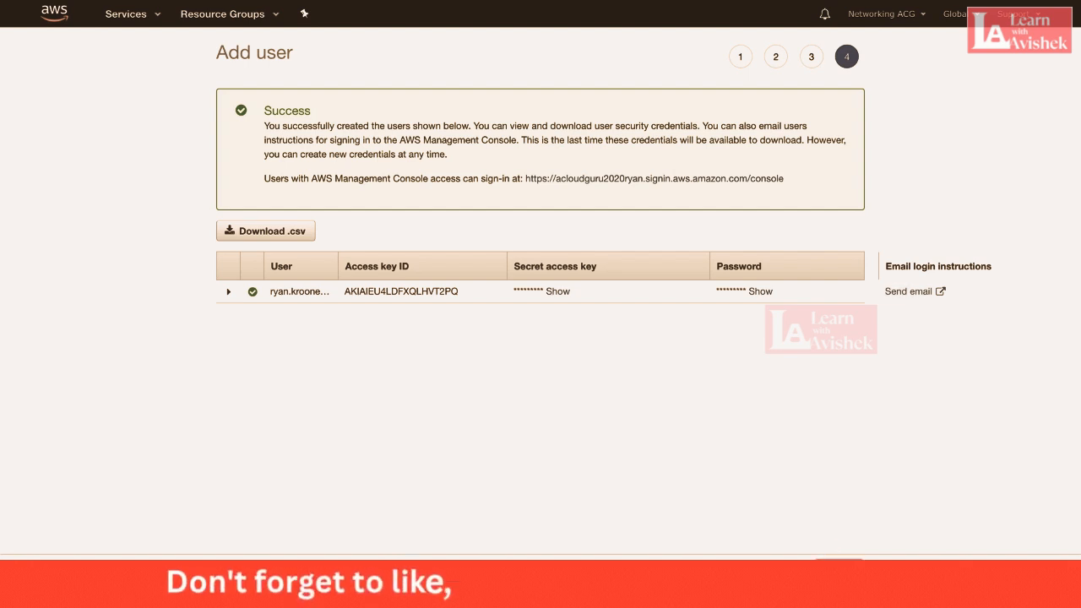
pyautogui.click(843, 574)
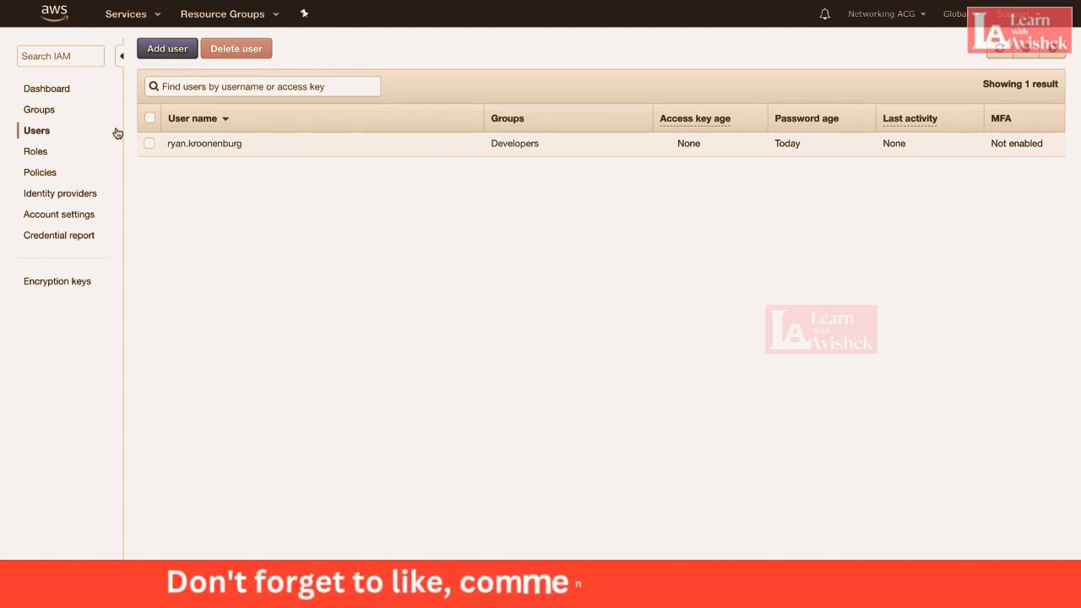
# Step: Check the security status on the IAM dashboard and expand the details of the AdministratorAccess policy in the policies list
pyautogui.click(55, 88)
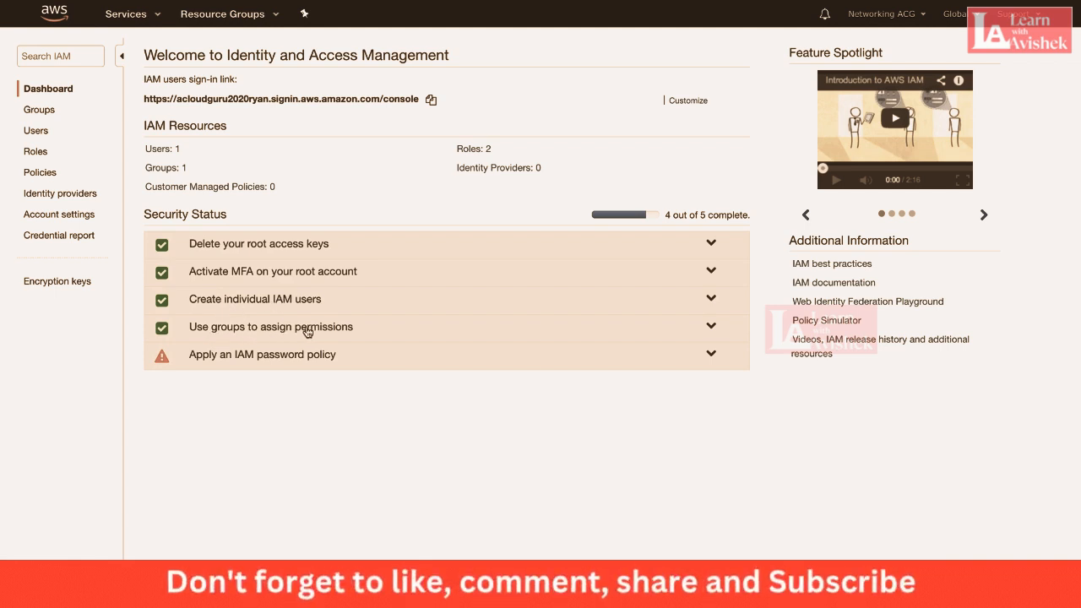
pyautogui.click(45, 173)
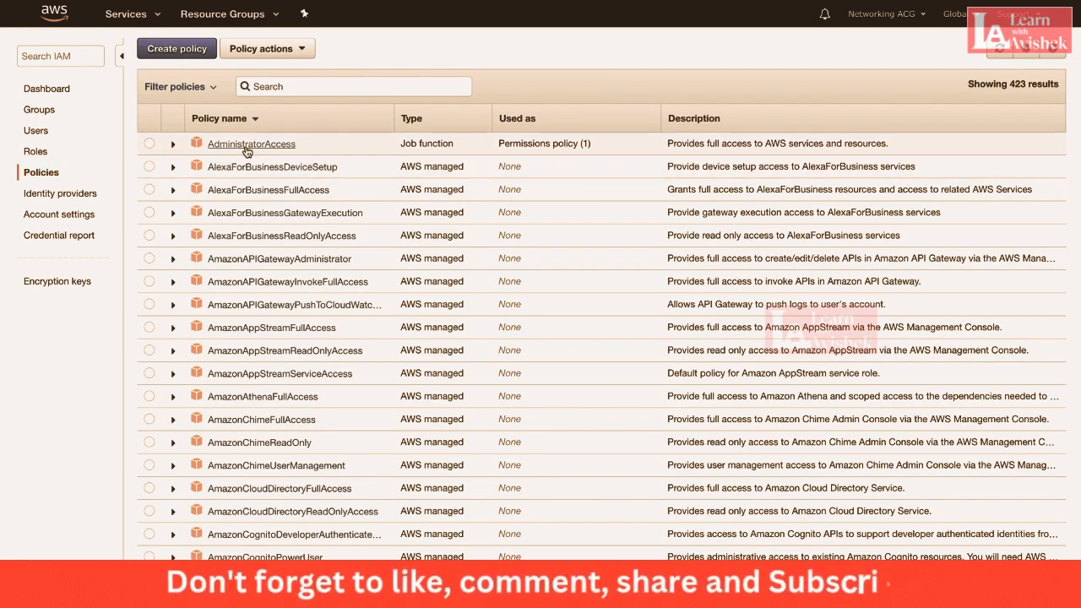
pyautogui.click(173, 145)
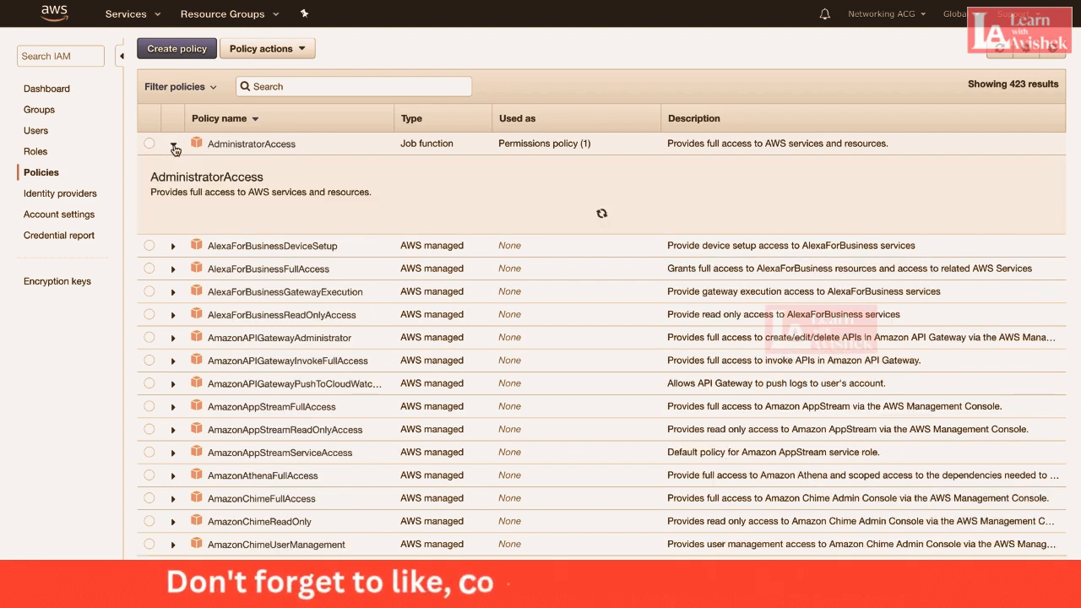